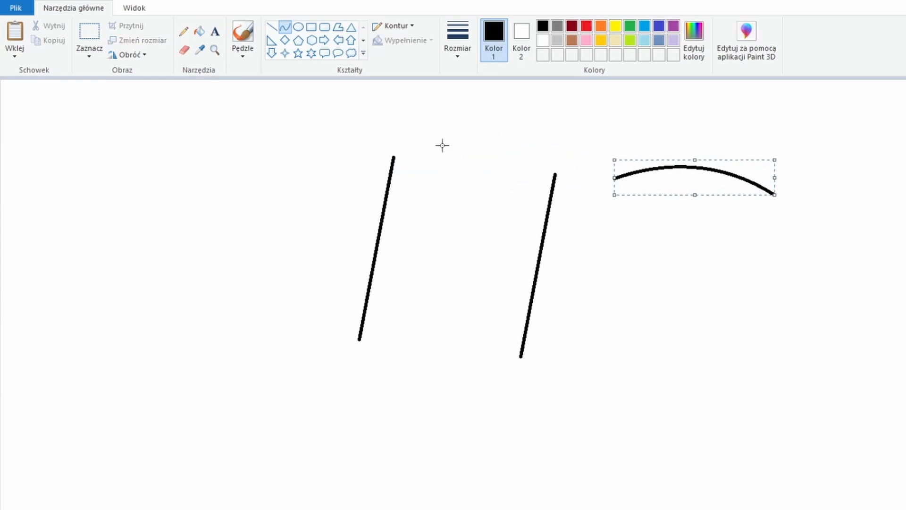
Copy the arc and paste it between the two slanted lines as a double top edge and a bottom edge.
drag(429, 375, 429, 375)
key(ctrl+c)
key(ctrl+v)
key(ctrl+v)
drag(40, 112, 415, 154)
key(ctrl+v)
drag(152, 122, 466, 345)
Paste more copies of the arc just above the bottom edge and as a pair across the middle of the frame.
key(ctrl+v)
key(ctrl+v)
drag(109, 106, 486, 326)
key(ctrl+v)
drag(94, 120, 457, 241)
key(ctrl+v)
drag(110, 114, 457, 245)
Place the spare slanted line just inside the frame's left edge to outline the left bar.
drag(30, 108, 174, 327)
drag(90, 235, 192, 247)
drag(166, 124, 228, 328)
drag(209, 288, 190, 300)
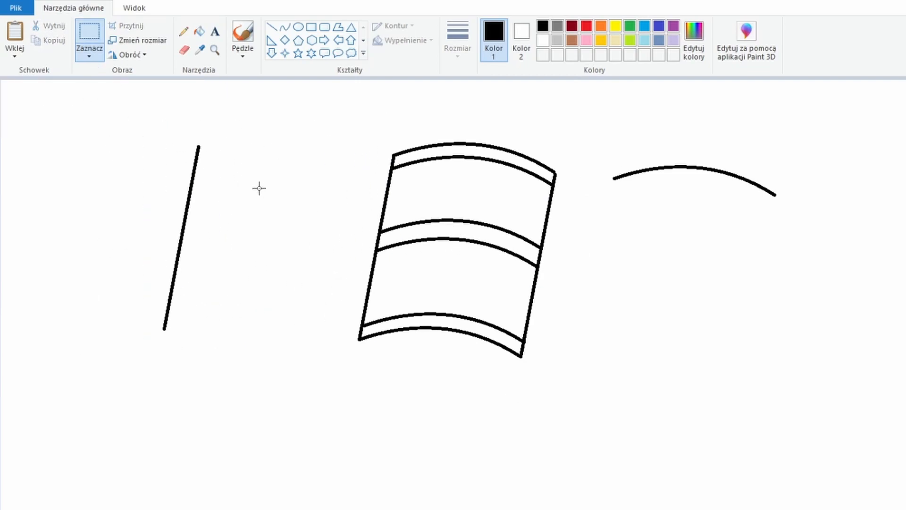
click(557, 40)
drag(123, 107, 229, 322)
drag(180, 204, 378, 211)
key(ctrl+v)
drag(58, 211, 460, 242)
key(ctrl+v)
drag(59, 182, 479, 212)
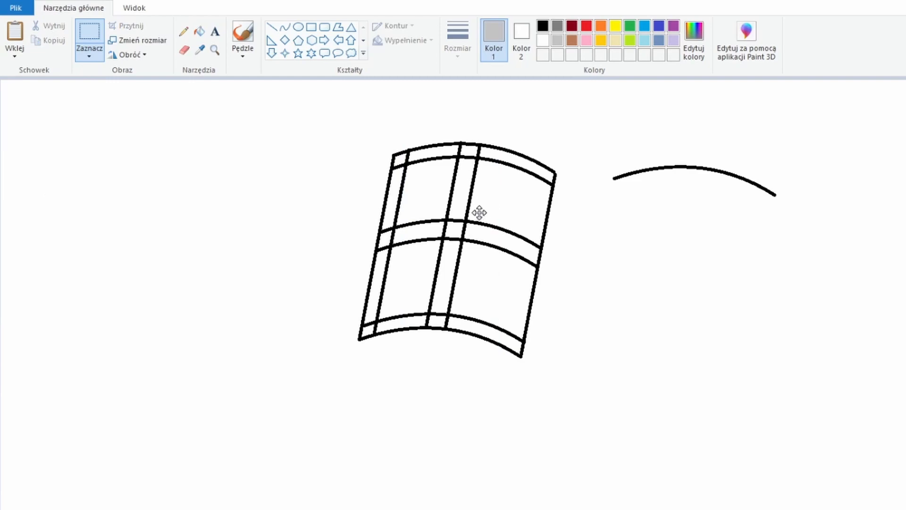
key(ctrl+z)
key(ctrl+z)
Paste slanted lines to outline the frame's central bar and the inner side of its right bar.
key(ctrl+v)
drag(73, 185, 480, 216)
key(ctrl+v)
drag(30, 211, 533, 257)
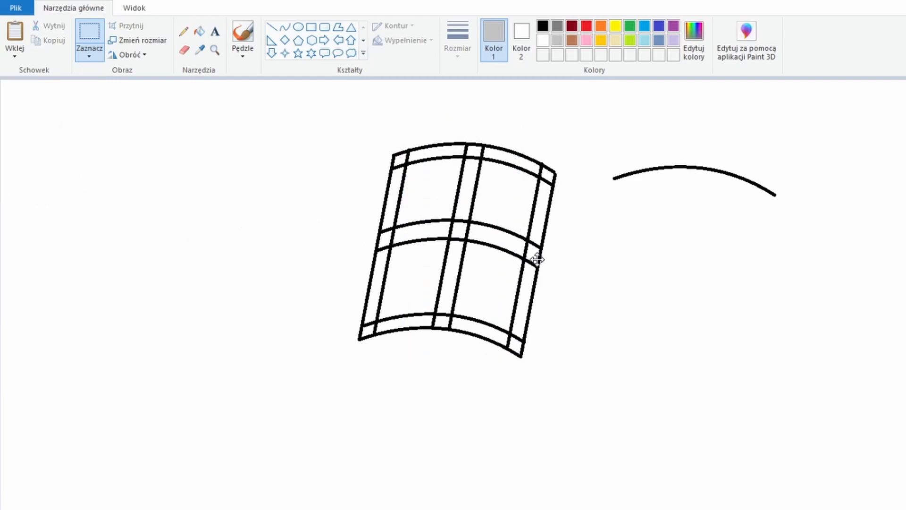
Fill the frame's top bar and the upper halves of its three slanted bars with black.
click(199, 31)
click(399, 161)
click(543, 26)
click(434, 151)
click(400, 159)
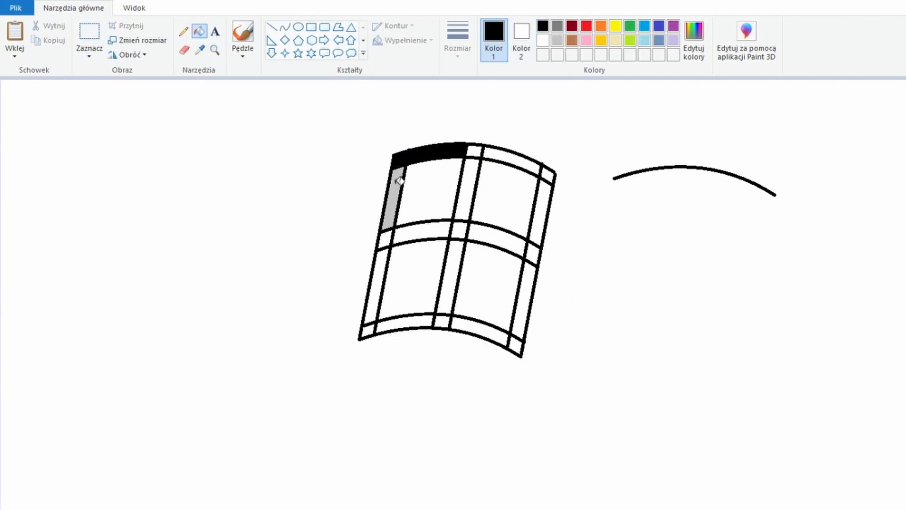
click(395, 194)
click(467, 189)
click(513, 158)
click(543, 203)
Fill the frame's middle crossbar, the lower halves of the slanted bars and the bottom bar with black.
click(505, 240)
click(456, 227)
click(383, 261)
click(456, 261)
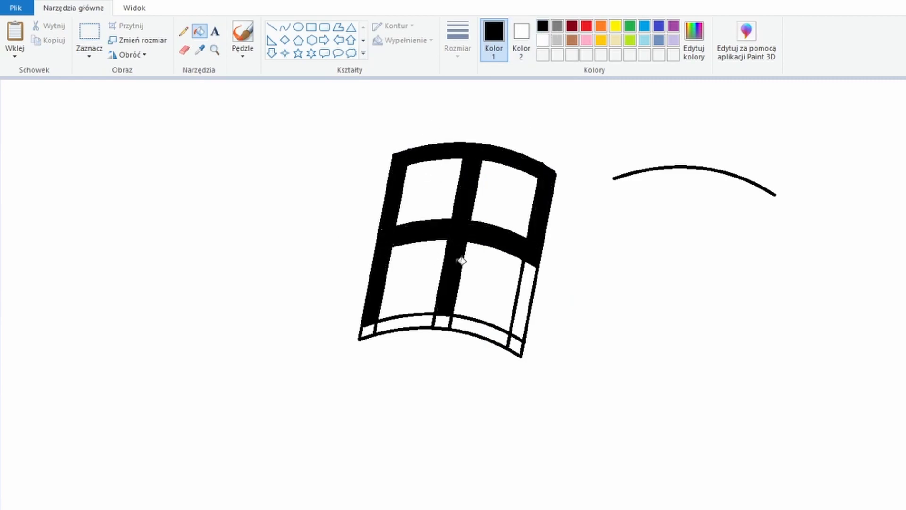
click(530, 315)
click(484, 326)
click(423, 320)
click(373, 321)
Paste the slanted line against the outer left edge of the frame to thicken the left bar.
click(184, 32)
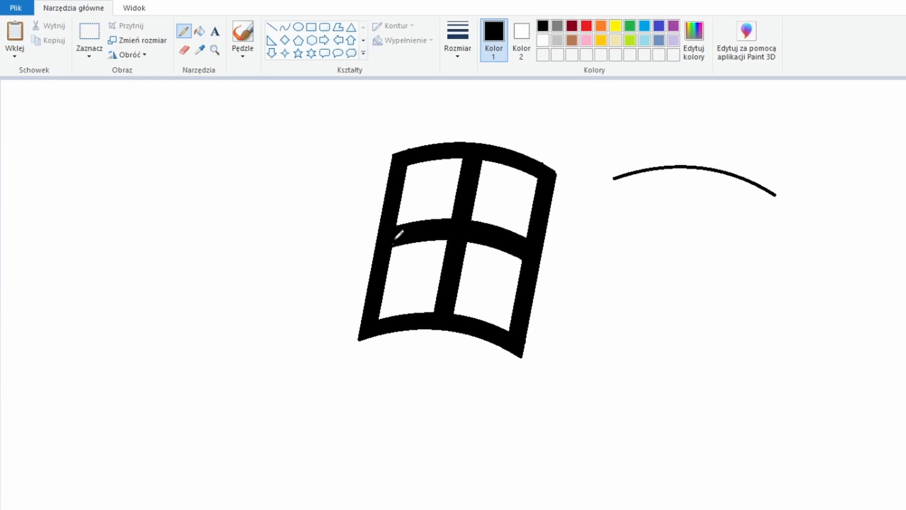
click(272, 27)
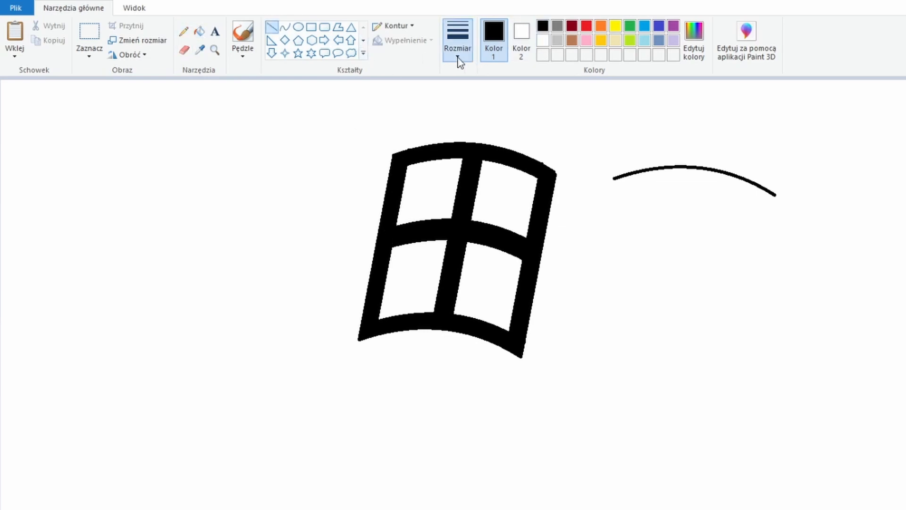
key(ctrl+v)
mouse_move(47, 202)
mouse_down()
mouse_move(395, 245)
mouse_move(378, 246)
mouse_up()
click(212, 132)
click(184, 31)
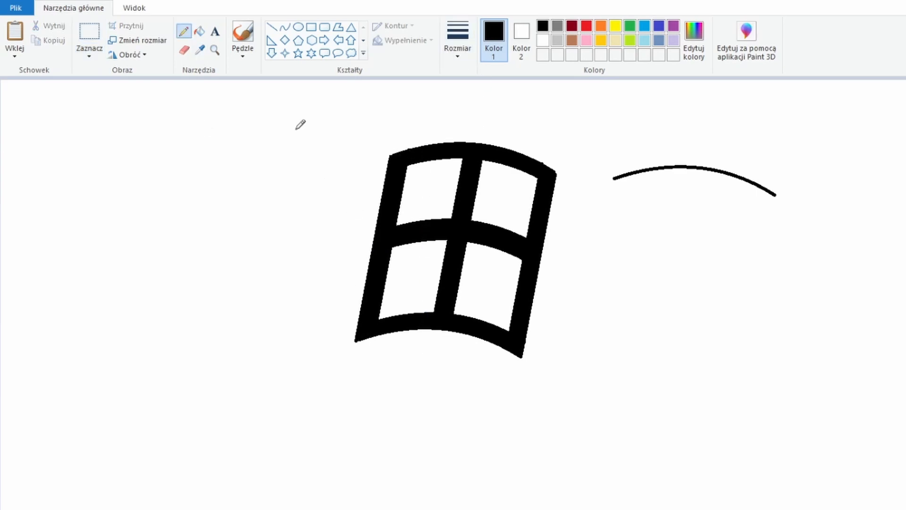
click(272, 26)
click(543, 41)
drag(410, 147, 368, 368)
key(ctrl+z)
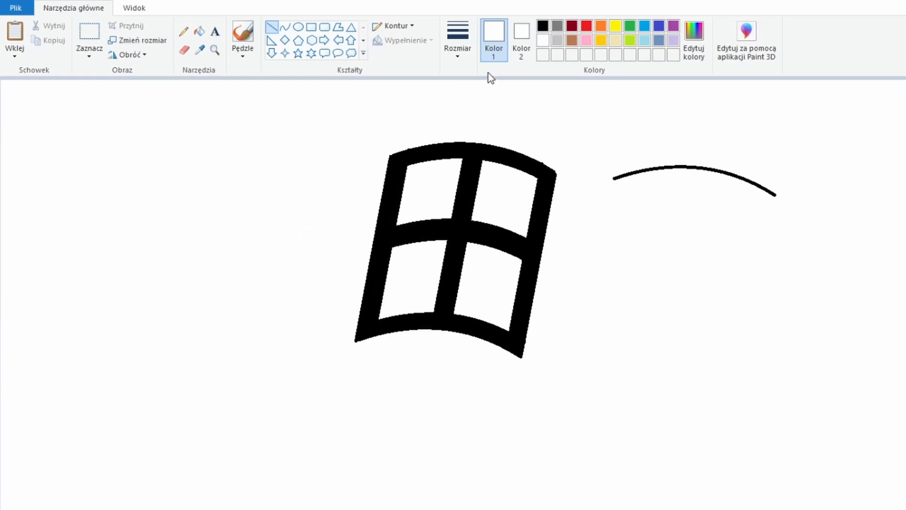
Fill the upper-left window pane with orange-red and the lower-left pane with blue.
click(200, 32)
click(200, 50)
click(902, 198)
click(432, 191)
click(199, 50)
click(902, 222)
click(423, 282)
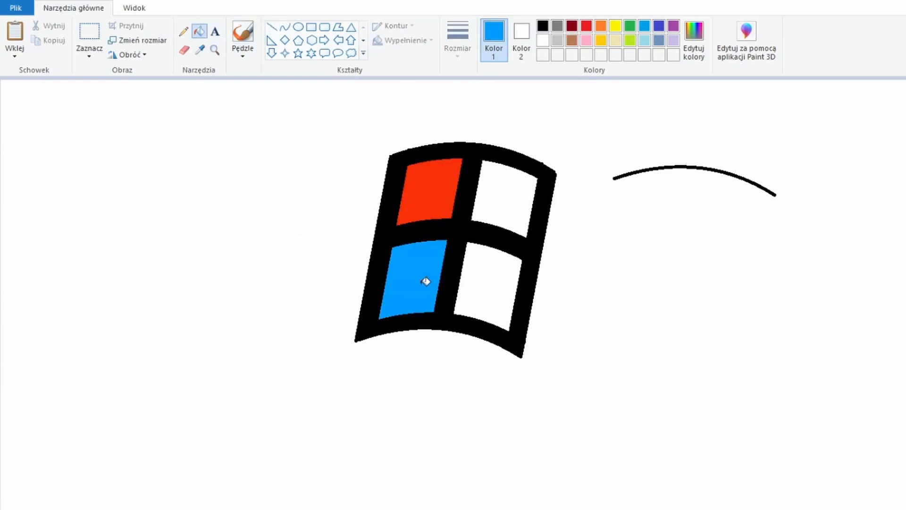
Draw a white slanted line along the inner side of the left bar to separate it from the panes.
click(272, 26)
click(543, 40)
drag(412, 144, 369, 367)
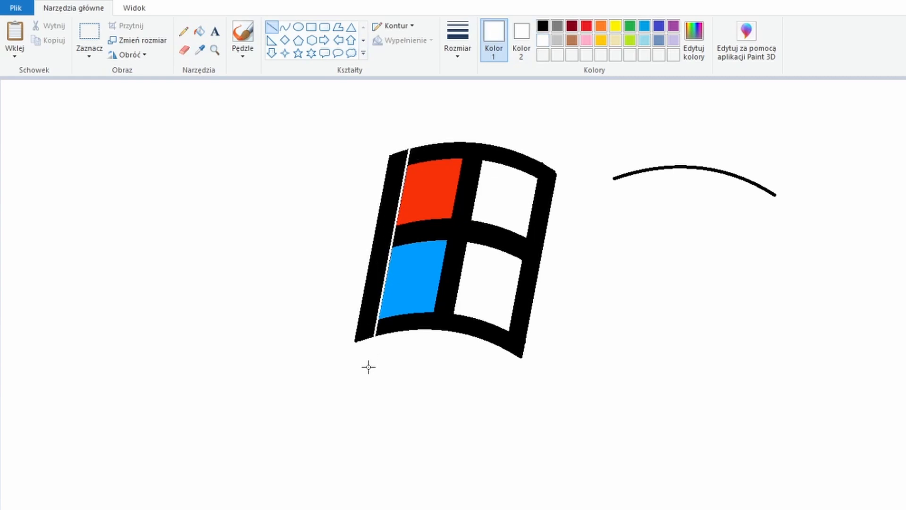
Fill the upper-right window pane with green and the lower-right pane with golden yellow.
click(200, 32)
click(902, 198)
click(503, 199)
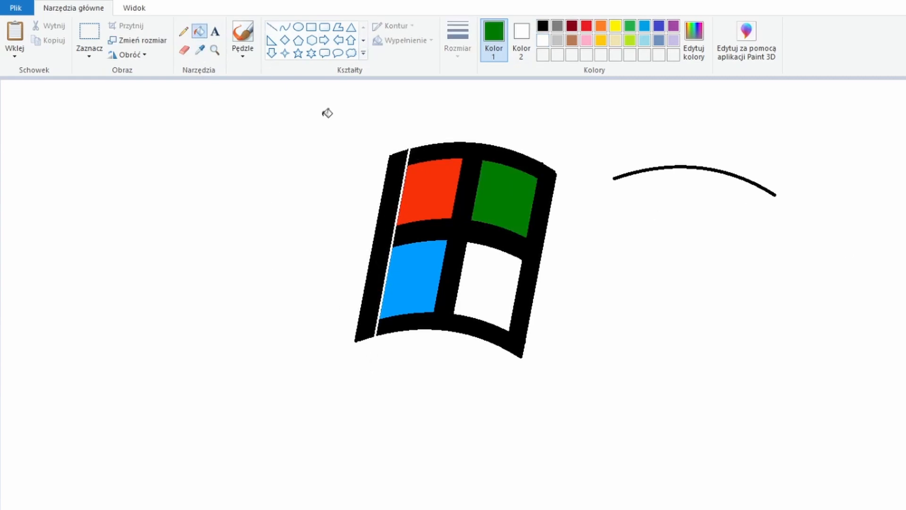
click(902, 236)
click(479, 279)
Delete the leftover arc beside the window frame.
click(90, 32)
drag(593, 125, 826, 257)
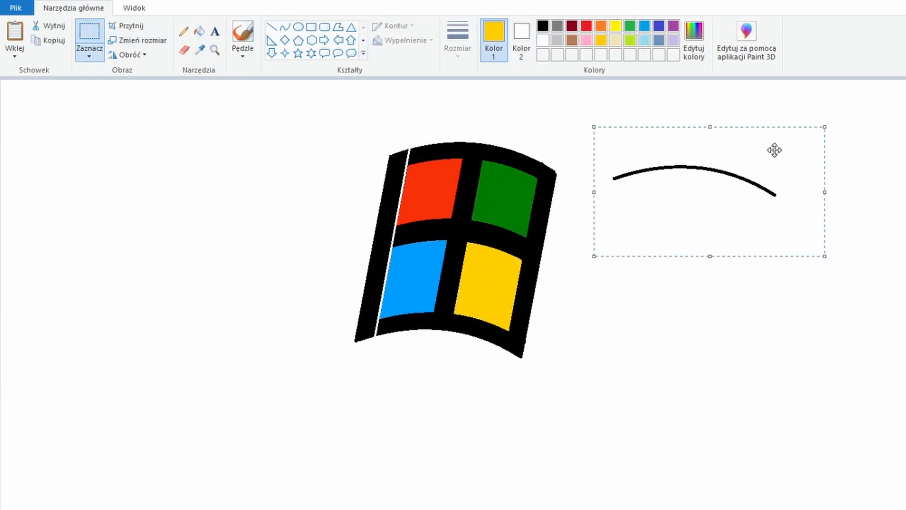
key(Delete)
Draw six thin white lines across the left bar to divide it into seven blocks.
click(272, 27)
click(543, 41)
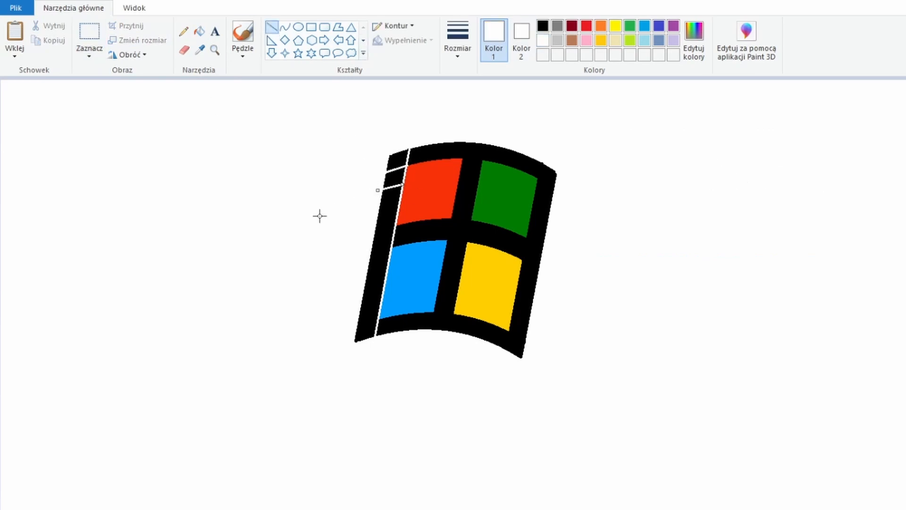
key(ctrl+z)
key(ctrl+z)
drag(377, 195, 374, 198)
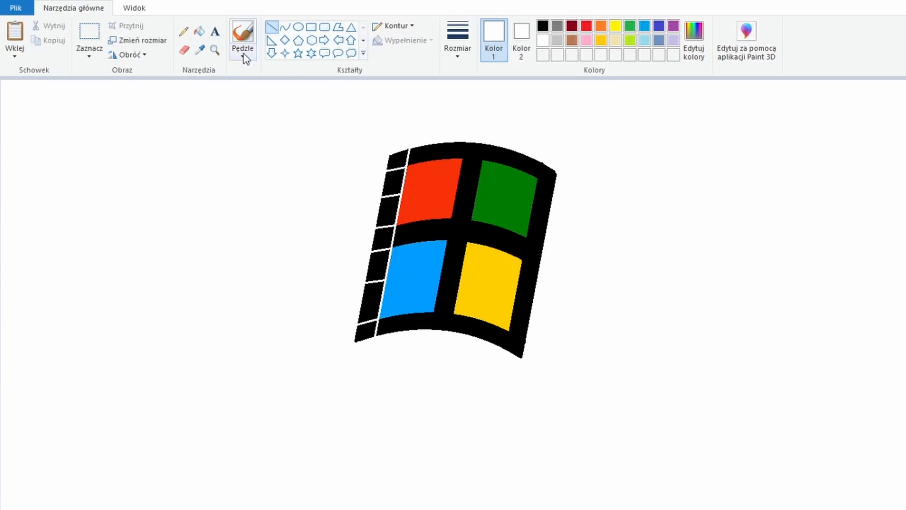
click(91, 48)
click(118, 98)
drag(397, 229, 376, 219)
key(ctrl+c)
key(ctrl+v)
drag(26, 97, 128, 138)
key(Delete)
mouse_move(371, 224)
mouse_down()
mouse_move(367, 248)
mouse_move(393, 249)
mouse_move(376, 223)
mouse_up()
Copy one block of the left bar onto the empty canvas and erase the stray pixels around it.
click(90, 52)
click(111, 95)
key(ctrl+c)
key(ctrl+v)
mouse_move(30, 95)
mouse_down()
mouse_move(171, 174)
mouse_move(147, 189)
mouse_up()
click(184, 50)
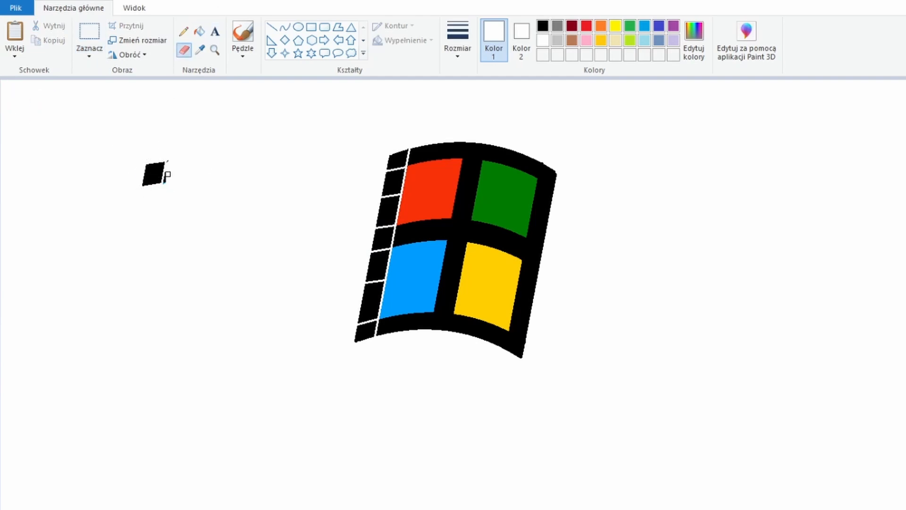
Trim the copied block smaller with white lines and place it beside the top block of the left bar.
click(89, 32)
drag(138, 150, 188, 198)
click(272, 27)
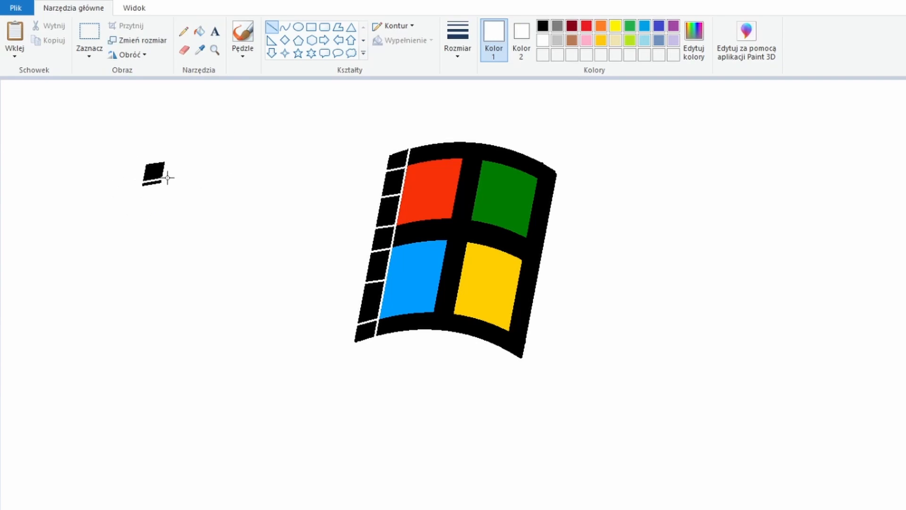
click(200, 31)
click(90, 32)
drag(121, 160, 367, 166)
Paste copies of the small block down the left bar's outer side to form a column of seven.
key(ctrl+v)
drag(41, 100, 368, 209)
key(ctrl+v)
key(ctrl+v)
drag(36, 99, 333, 159)
key(ctrl+v)
key(ctrl+v)
key(ctrl+v)
key(ctrl+v)
Trim a spare block to a smaller size and place it as the top of a second column.
click(272, 27)
key(ctrl+z)
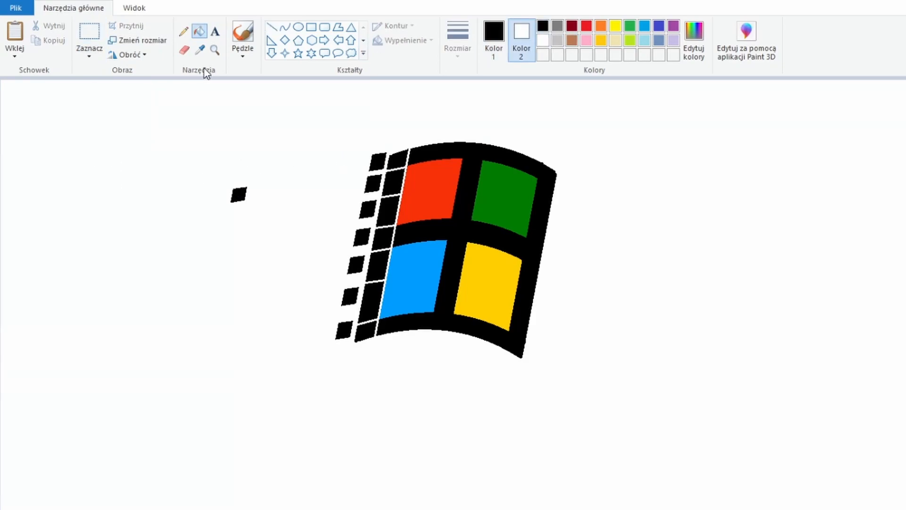
click(90, 33)
drag(219, 177, 359, 158)
Copy the smaller block and paste it down the slant to complete a second column of seven.
key(ctrl+c)
key(ctrl+v)
drag(20, 98, 326, 314)
key(ctrl+v)
key(ctrl+v)
key(ctrl+v)
key(ctrl+v)
key(ctrl+v)
key(ctrl+v)
Set a spare second-column block on the empty canvas and trim its edges with white lines.
drag(21, 97, 92, 185)
click(271, 26)
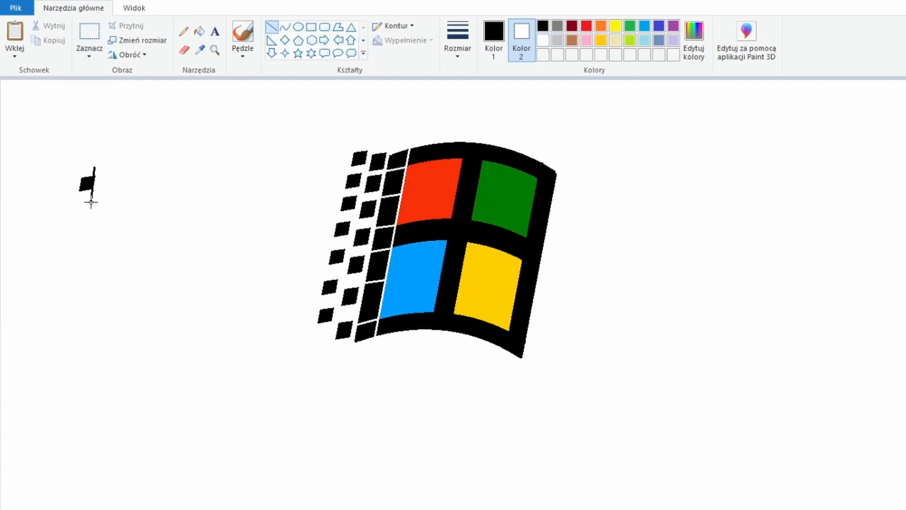
key(ctrl+z)
click(494, 40)
click(543, 41)
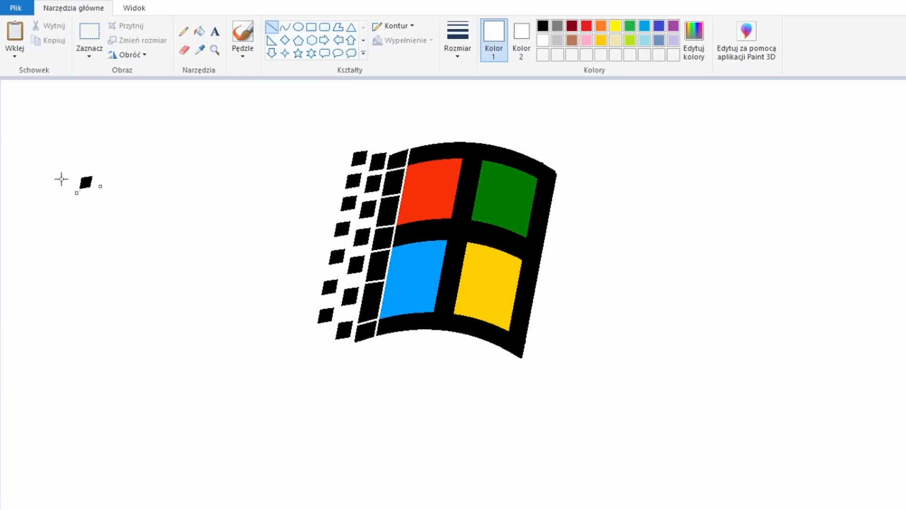
Move the trimmed block clear, touch it up with black fill and place it as the top of a third column.
click(85, 33)
drag(61, 153, 109, 209)
drag(90, 178, 255, 168)
click(199, 31)
click(542, 26)
click(89, 33)
drag(245, 157, 349, 154)
Copy the third-column block and paste it down the slant for seven blocks, plus a spare on empty canvas.
key(ctrl+c)
key(ctrl+v)
drag(16, 95, 141, 220)
key(ctrl+v)
key(ctrl+v)
key(ctrl+v)
key(ctrl+v)
key(ctrl+v)
key(ctrl+v)
Trim a spare fourth-column block's edges with white lines and move it clear of the offcuts.
click(271, 27)
click(543, 40)
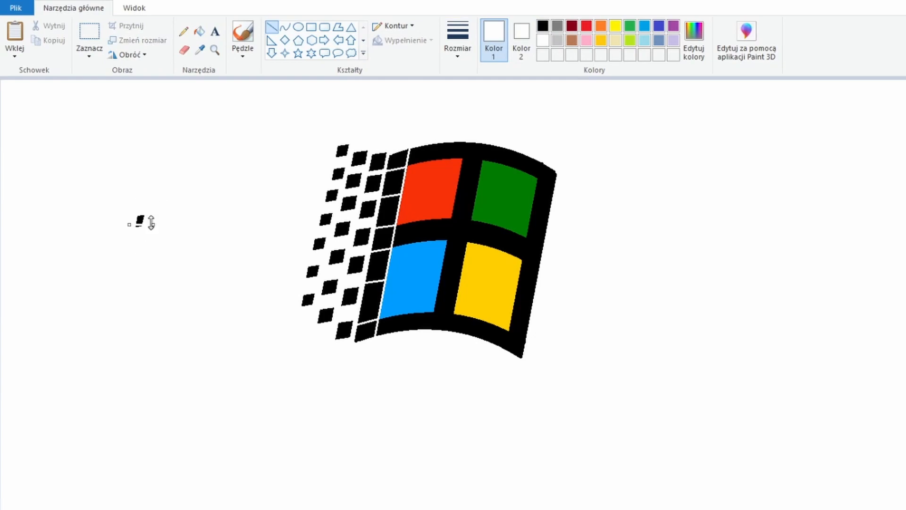
click(90, 32)
drag(87, 168, 198, 263)
mouse_move(162, 215)
mouse_down()
mouse_move(336, 137)
mouse_move(274, 161)
mouse_up()
Touch up the trimmed block with black fill and place it as the top of a fifth column.
click(199, 31)
click(543, 25)
click(90, 32)
drag(213, 131, 289, 202)
drag(262, 168, 336, 147)
Paste copies of the fifth-column block down the slant for seven blocks, plus a spare on empty canvas.
key(ctrl+v)
drag(53, 116, 323, 189)
key(ctrl+v)
key(ctrl+v)
drag(24, 122, 299, 220)
key(ctrl+v)
drag(24, 99, 293, 218)
key(ctrl+v)
key(ctrl+v)
drag(20, 126, 278, 293)
key(ctrl+v)
Shrink the spare fifth-column block by drawing white lines along its edges and separate it from the offcuts.
click(273, 27)
click(543, 40)
mouse_move(45, 115)
mouse_down()
mouse_move(177, 251)
mouse_move(169, 268)
mouse_up()
click(170, 271)
click(90, 32)
drag(107, 190, 247, 291)
Retouch the shrunken block with black fill and set it as the top of a sixth column.
click(557, 26)
click(200, 31)
click(542, 26)
click(90, 32)
drag(105, 205, 213, 279)
Paste copies of the smallest block down the slant to complete a sixth column of seven.
key(ctrl+v)
drag(58, 133, 303, 167)
key(ctrl+v)
drag(104, 144, 342, 199)
key(ctrl+v)
drag(56, 151, 290, 228)
key(ctrl+v)
drag(98, 145, 325, 244)
key(ctrl+v)
drag(67, 139, 284, 264)
key(ctrl+v)
drag(69, 137, 274, 284)
Sample the red pane's colour and fill the two rows of trailing blocks beside it with red.
click(200, 32)
click(196, 49)
click(418, 191)
click(373, 184)
click(368, 209)
click(349, 204)
click(353, 181)
click(338, 173)
click(332, 195)
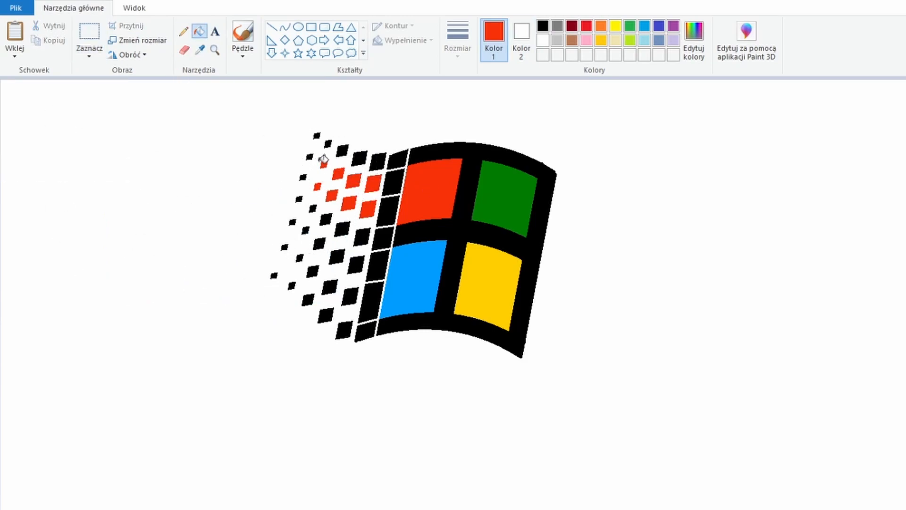
Fill the two rows of trailing blocks beside the blue pane with blue, undoing the stray fill.
click(336, 256)
click(313, 271)
click(294, 250)
key(ctrl+z)
click(300, 258)
click(320, 243)
click(305, 231)
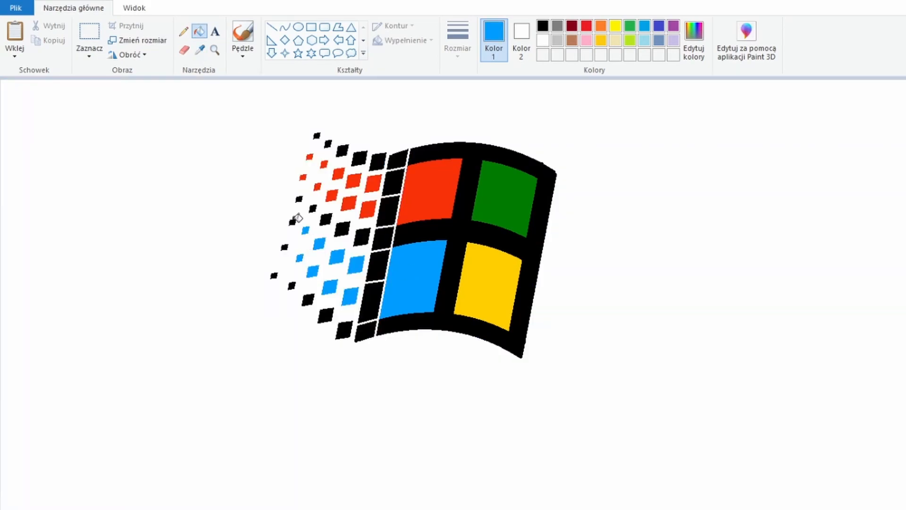
Select the whole flag logo with its blocks and move it to the canvas's left side.
click(90, 33)
drag(247, 106, 617, 384)
drag(423, 271, 177, 262)
click(436, 203)
click(312, 26)
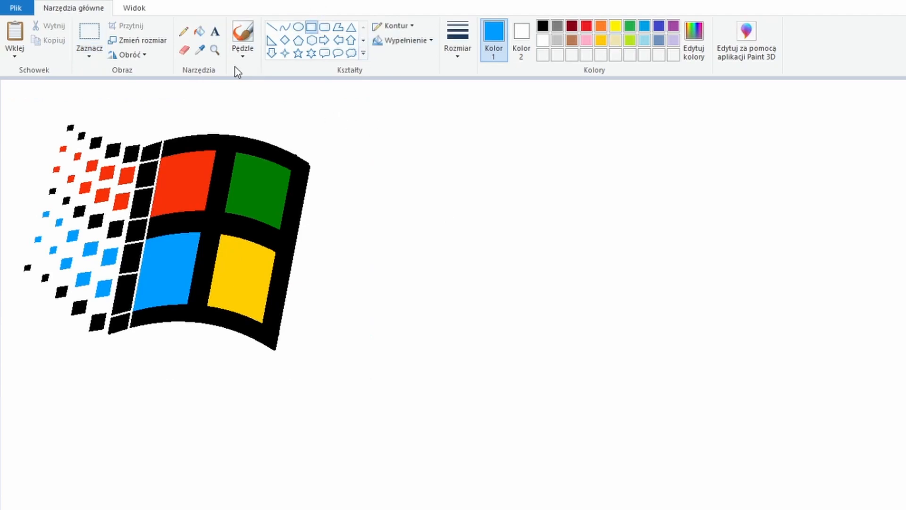
drag(496, 125, 897, 456)
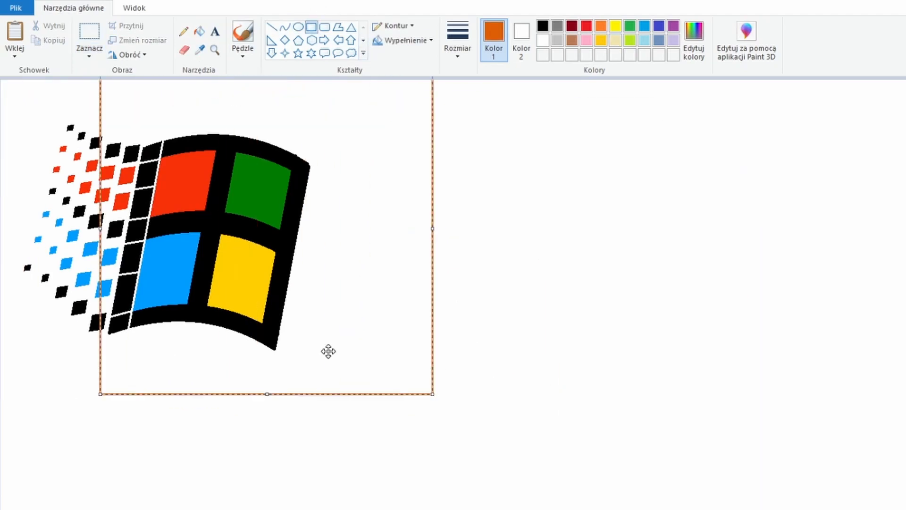
drag(328, 351, 221, 394)
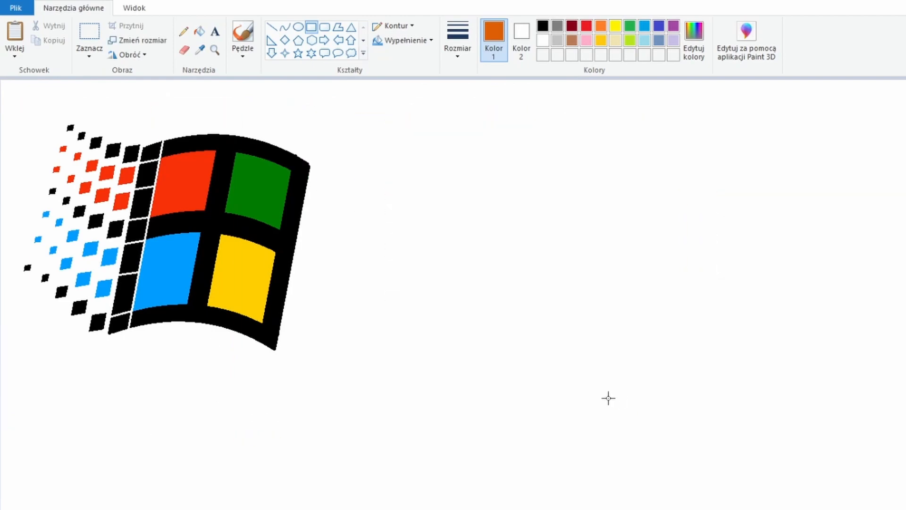
Draw a large orange square outline on the empty canvas to the right of the flag logo.
drag(495, 173, 830, 480)
mouse_move(656, 428)
mouse_down()
mouse_move(388, 370)
mouse_move(153, 364)
mouse_up()
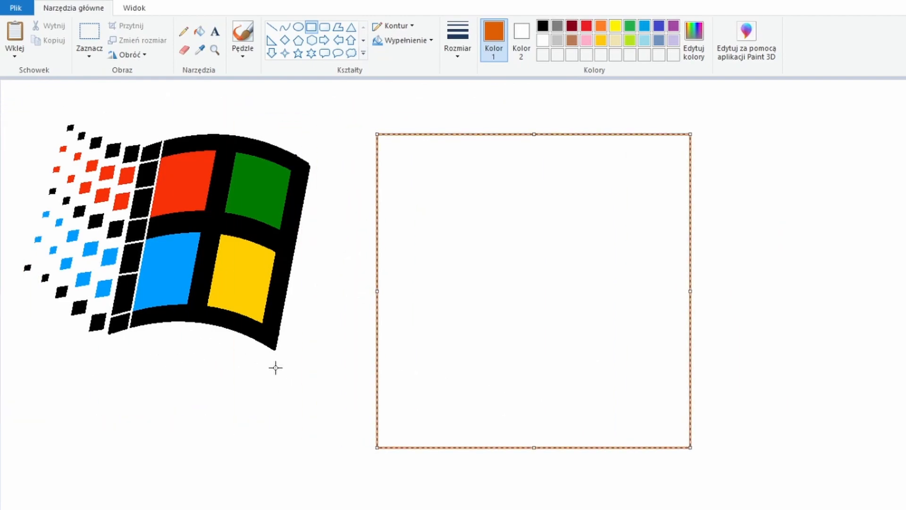
click(275, 366)
Draw a smaller orange rectangle inside the square, flush with its top edge, and shift it away from the left edge.
drag(376, 135, 642, 410)
key(Right)
key(Right)
key(Right)
key(Right)
key(Right)
key(Right)
key(Right)
key(Right)
key(Right)
key(Right)
key(Right)
key(Right)
key(Right)
key(Right)
key(Right)
key(Right)
key(Right)
key(Right)
key(Right)
key(Right)
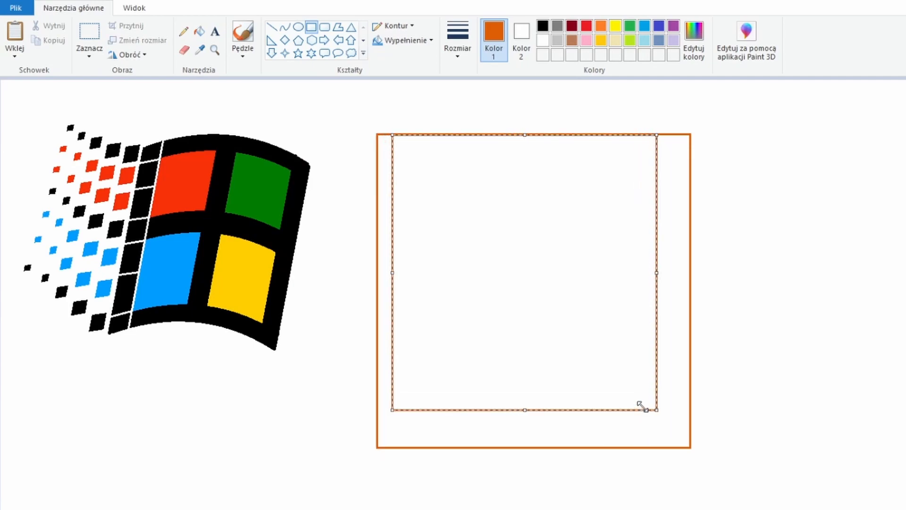
click(340, 363)
Outline a thin strip inside the frame's top and a small upper-right corner notch, and fill the frame with orange.
drag(394, 135, 656, 147)
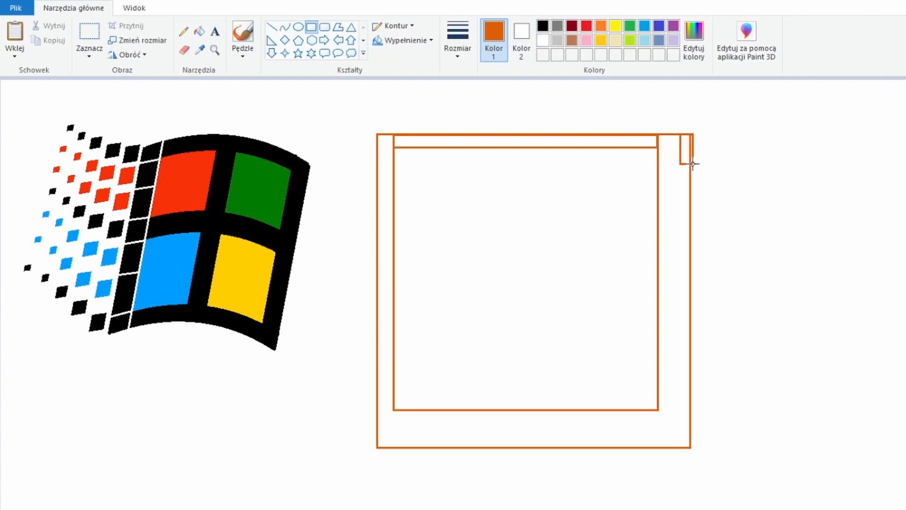
click(200, 31)
click(558, 142)
click(386, 170)
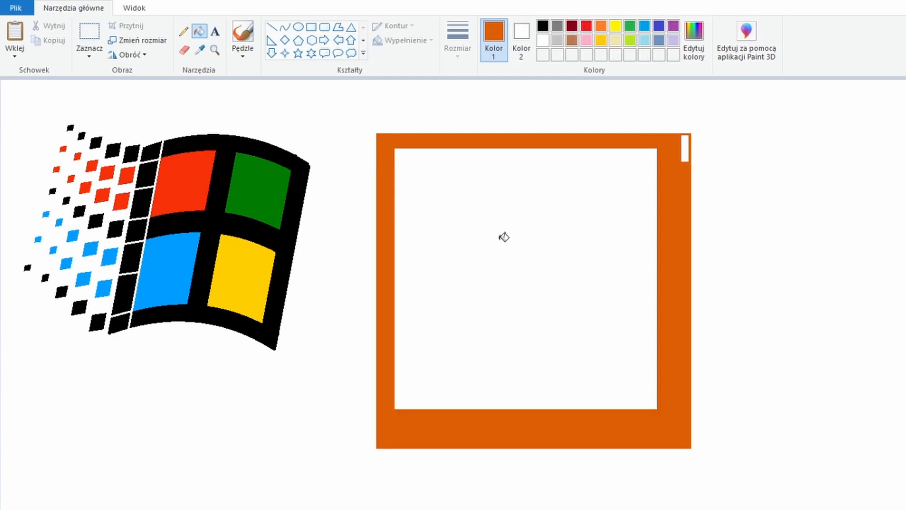
Clear the notch at the frame's upper-right corner with white lines and white fill.
click(273, 28)
click(543, 41)
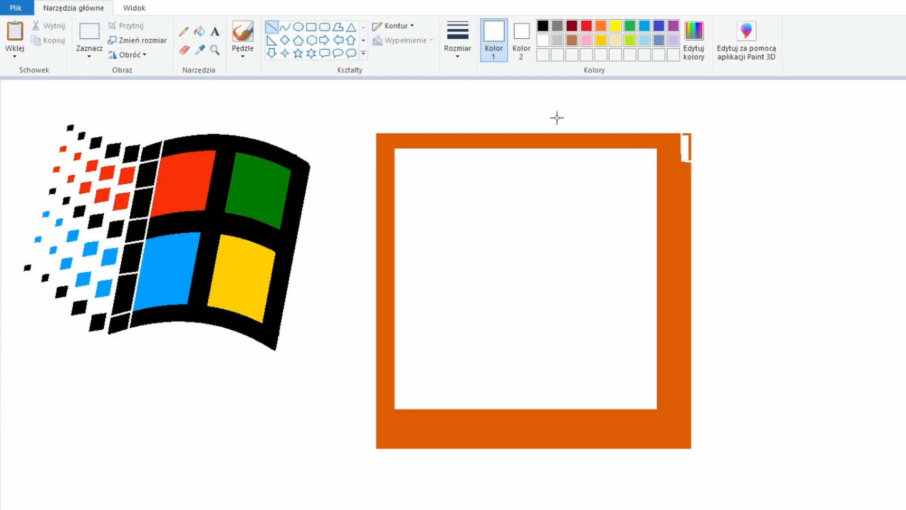
click(199, 32)
click(689, 144)
Sample the frame's orange and set a paler orange as the drawing colour.
click(311, 27)
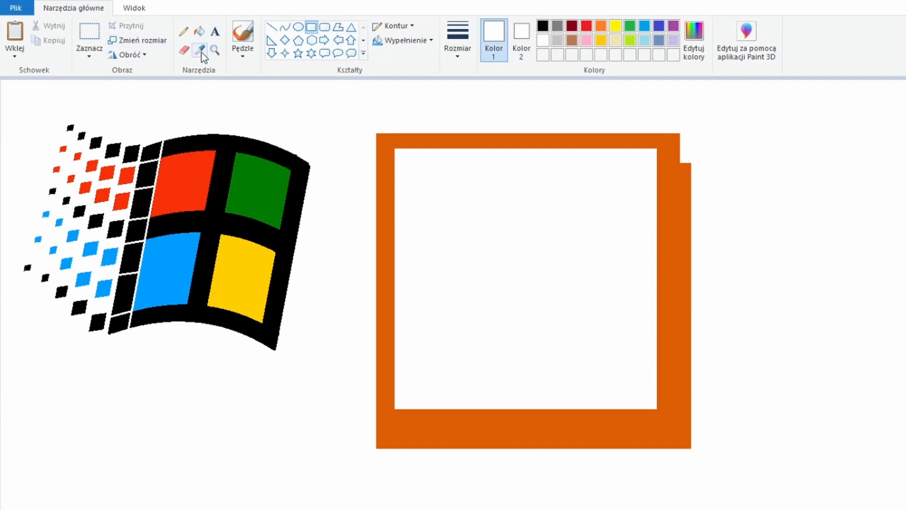
click(272, 27)
click(200, 50)
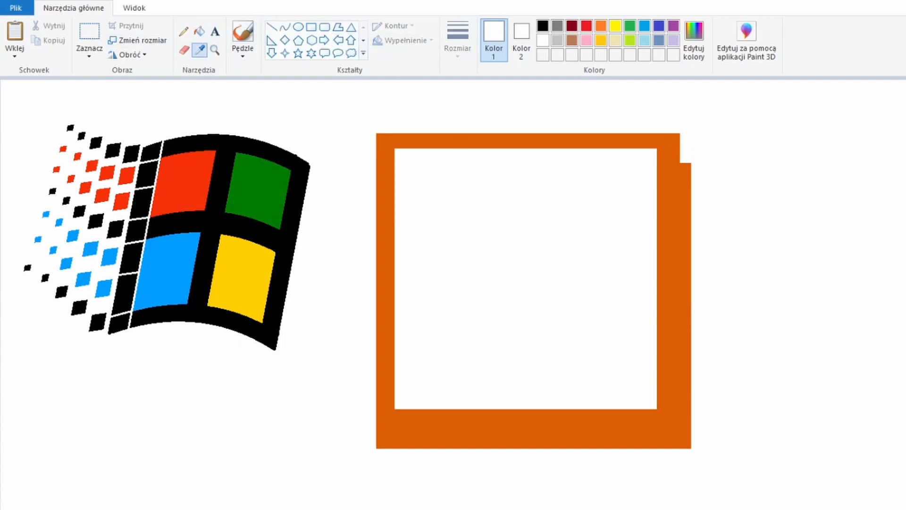
click(462, 150)
Move the flag logo onto the orange frame, shrink it slightly and position it overlapping the right bar.
click(89, 31)
mouse_move(354, 380)
mouse_down()
mouse_move(108, 108)
mouse_move(1, 85)
mouse_up()
mouse_move(113, 194)
mouse_down()
mouse_move(499, 251)
mouse_move(121, 231)
mouse_up()
drag(179, 253, 542, 246)
drag(728, 412, 698, 390)
drag(604, 359, 624, 366)
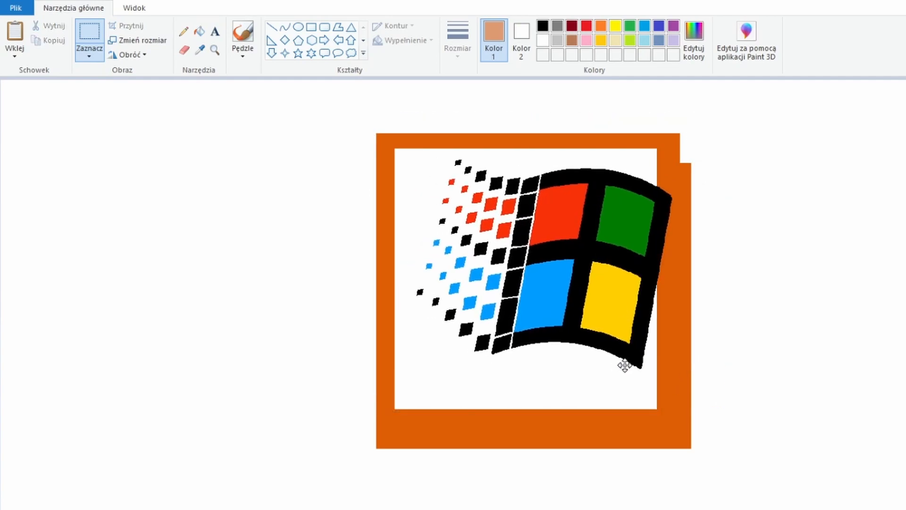
Draw pale orange diagonal lines across the frame's left and top bars and fill the corner between them pale orange.
click(271, 27)
drag(400, 295, 399, 249)
key(ctrl+z)
drag(558, 121, 558, 120)
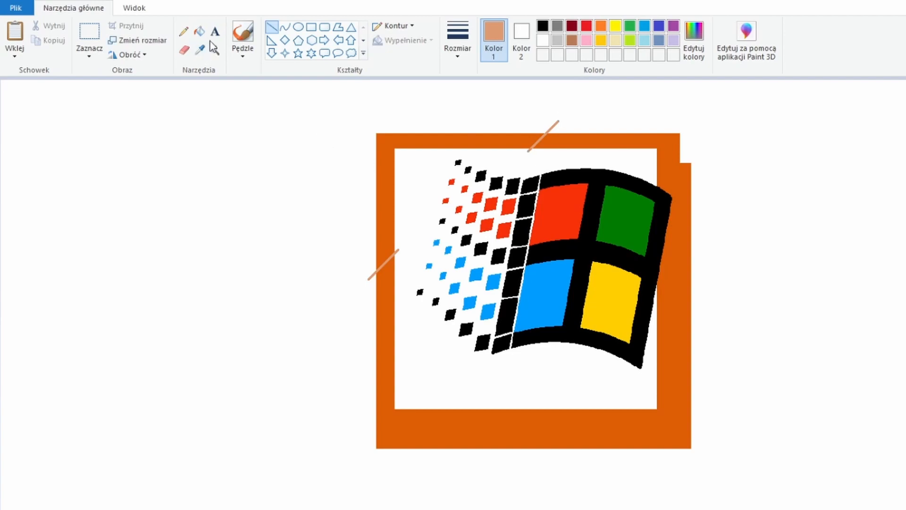
click(199, 31)
click(520, 137)
Cut off the frame's upper-left corner with white diagonals and white fill, and erase the stray line ends.
click(271, 27)
drag(377, 243, 390, 236)
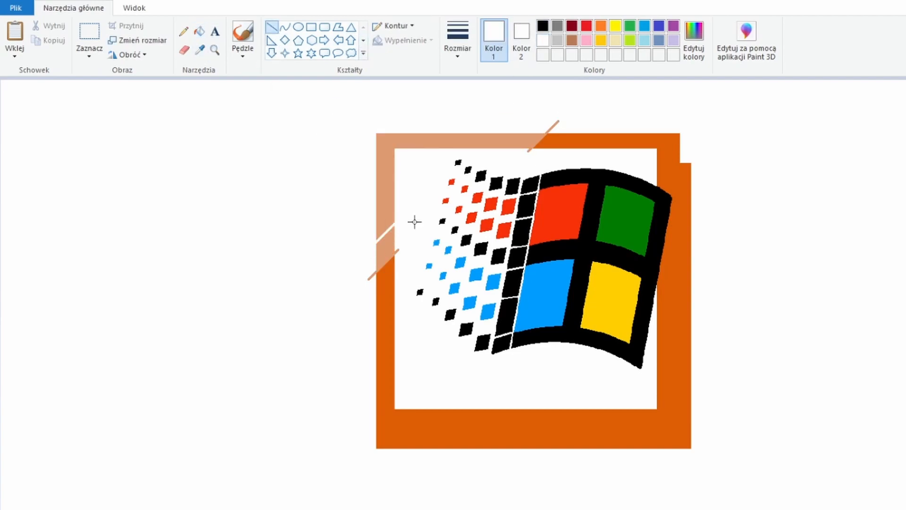
click(200, 31)
click(386, 155)
click(184, 50)
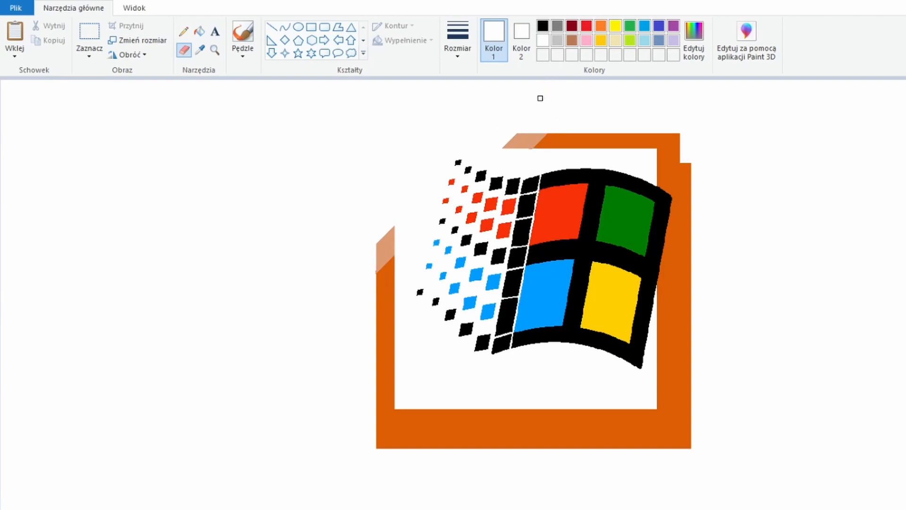
click(285, 28)
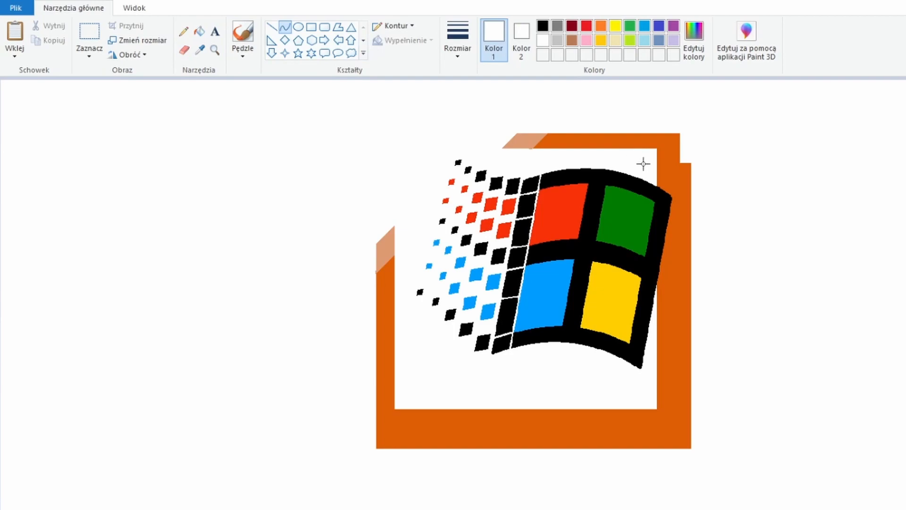
drag(670, 292, 699, 277)
click(667, 212)
key(ctrl+z)
mouse_move(658, 168)
mouse_down()
mouse_move(659, 314)
mouse_move(684, 290)
mouse_move(664, 210)
mouse_move(665, 323)
mouse_up()
click(669, 213)
key(ctrl+z)
Bend a white curve around the flag's right edge across the right bar and fill the area inside it white.
drag(656, 189, 686, 192)
drag(667, 265, 704, 245)
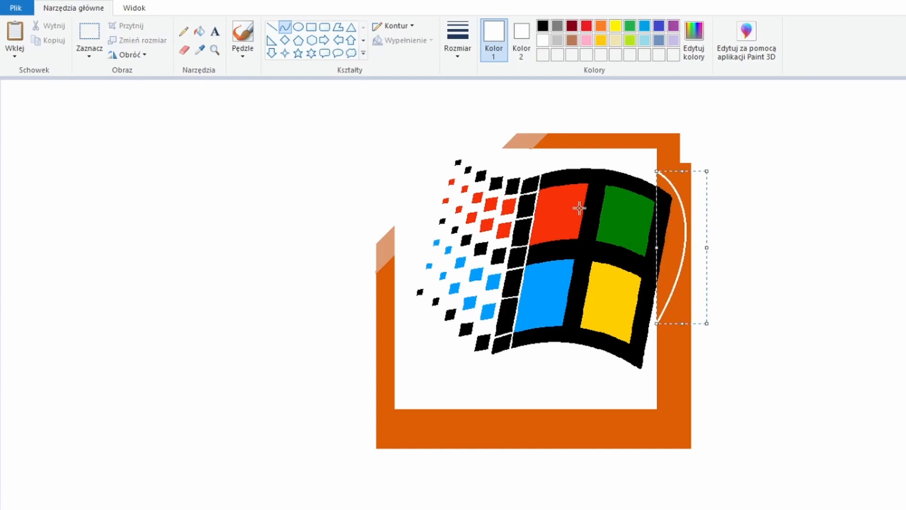
click(199, 31)
click(660, 259)
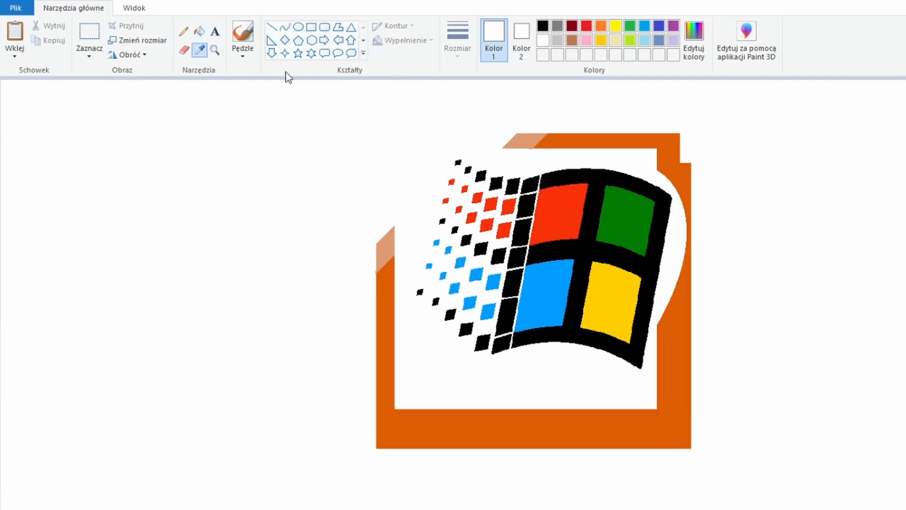
Select the whole framed logo and move it to the left on the canvas.
click(97, 34)
drag(751, 463, 287, 92)
drag(598, 249, 356, 239)
click(657, 217)
Draw a pale orange curve inside the white bulge beside the flag, close its ends with short lines and fill the band.
click(200, 49)
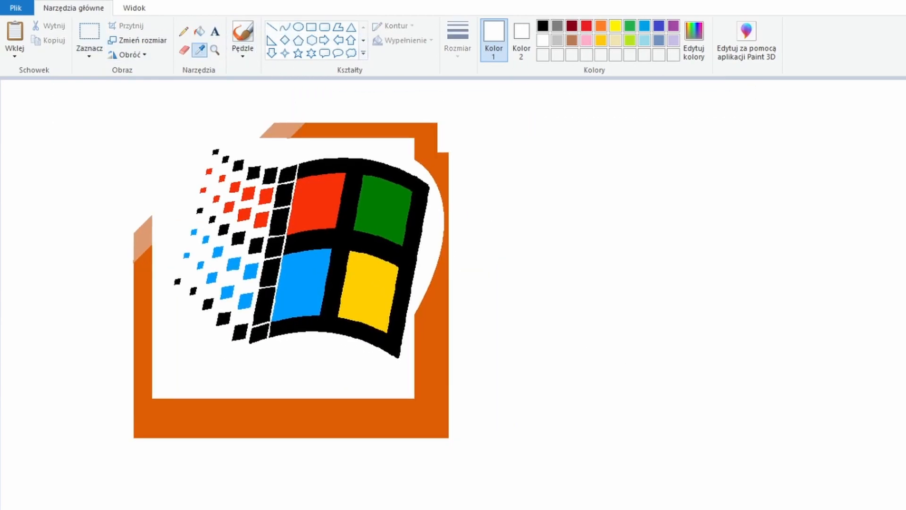
click(571, 166)
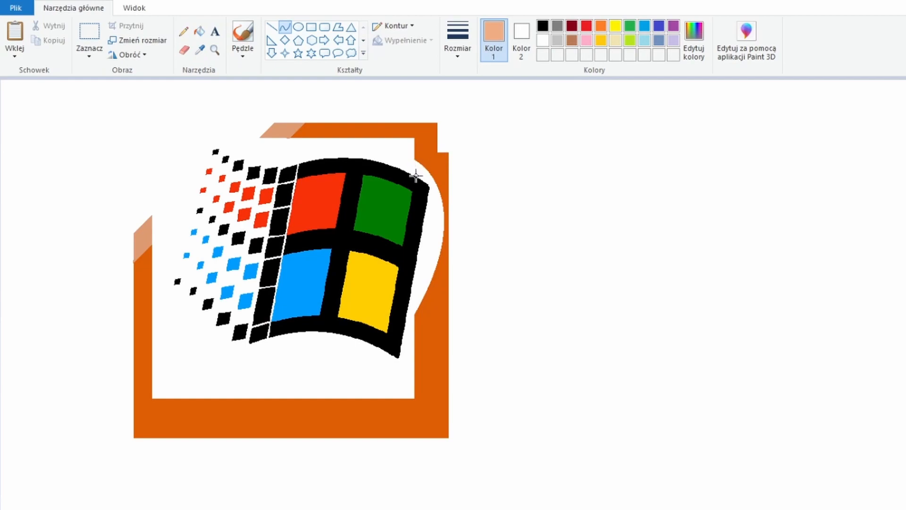
drag(415, 172, 423, 289)
mouse_move(451, 218)
mouse_down()
mouse_move(445, 211)
mouse_move(445, 222)
mouse_up()
click(272, 28)
drag(416, 289, 415, 312)
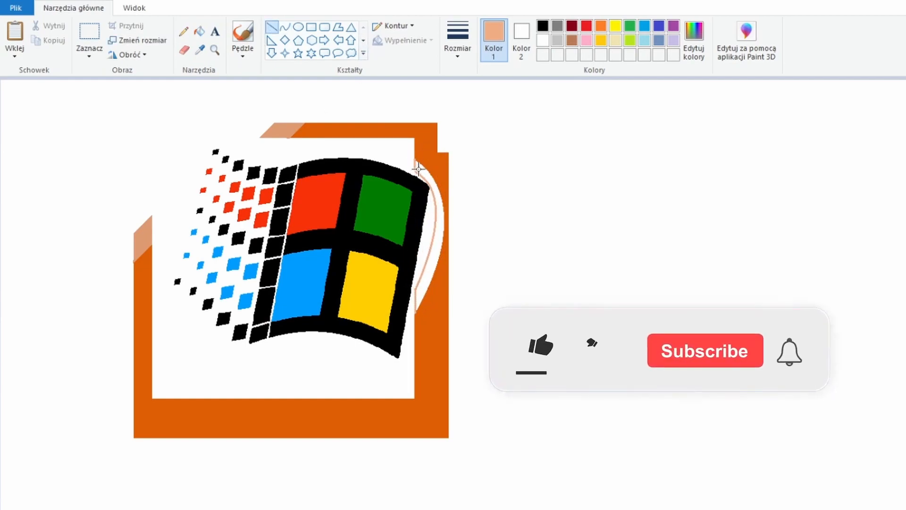
click(199, 32)
click(432, 182)
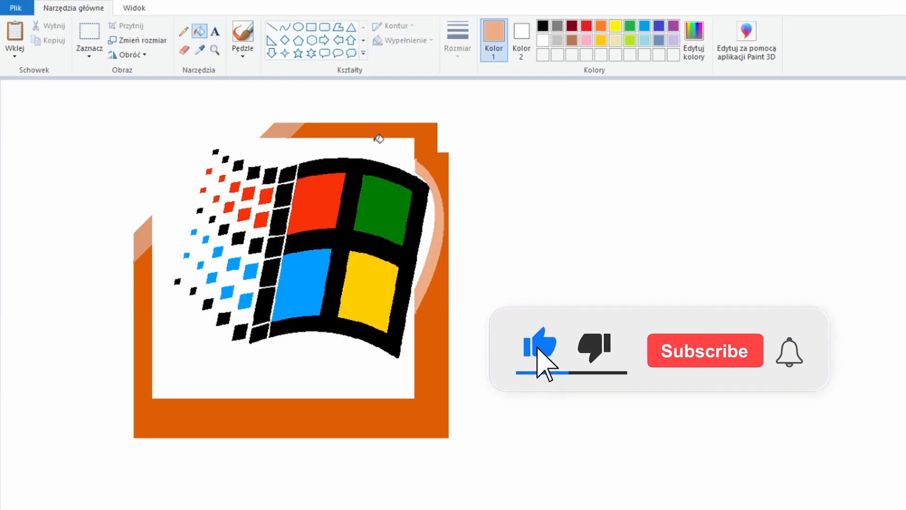
Add the word Microsoft in black Franklin Gothic Heavy, size 28, on the blank canvas beside the logo's upper-right corner.
click(200, 50)
click(215, 31)
click(478, 123)
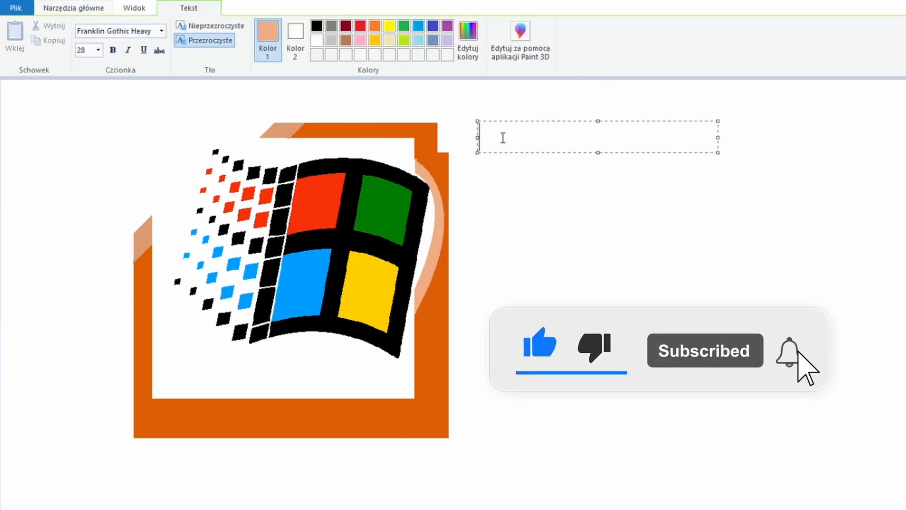
text(Mi)
key(ctrl+a)
click(316, 27)
click(550, 137)
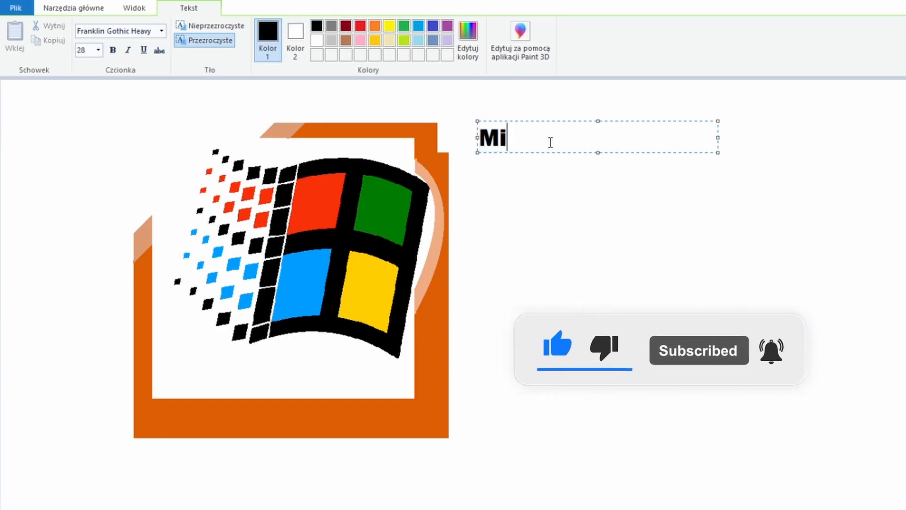
text(crosoft)
Make the Microsoft text italic and place it slightly higher and further right of the logo.
key(ctrl+a)
key(ctrl+i)
click(536, 139)
drag(536, 122, 580, 104)
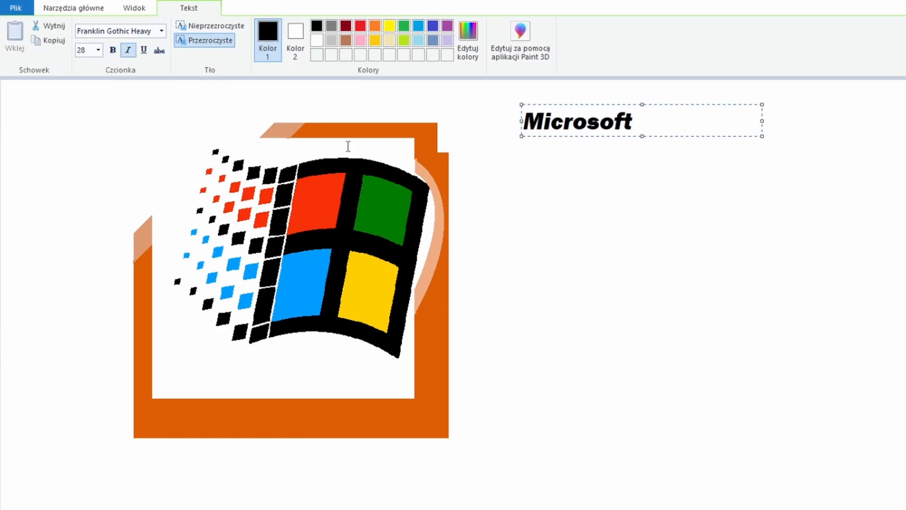
click(447, 141)
Select the entire drawing and move it to the right and slightly up on the canvas.
click(89, 37)
key(ctrl+a)
drag(485, 171, 596, 151)
click(821, 162)
Outline a dark blue square showing behind the orange frame's lower and right sides, with a slanted upper edge, and fill it dark blue.
click(199, 50)
click(272, 26)
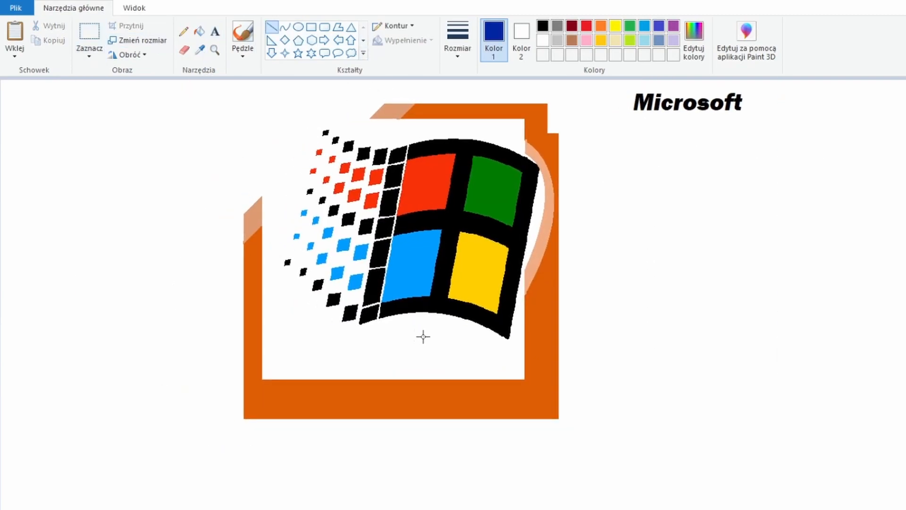
mouse_move(305, 428)
mouse_down()
mouse_move(306, 448)
mouse_move(312, 437)
mouse_move(591, 442)
mouse_up()
click(373, 457)
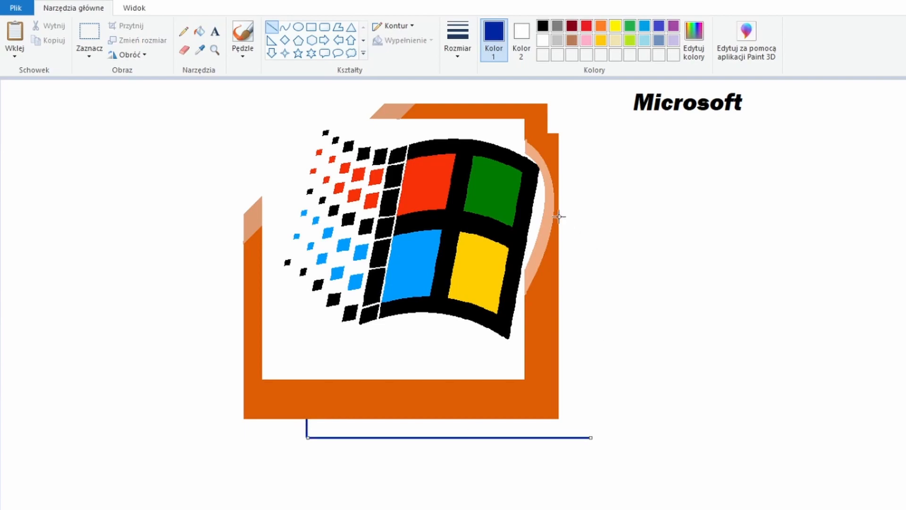
drag(559, 199, 576, 207)
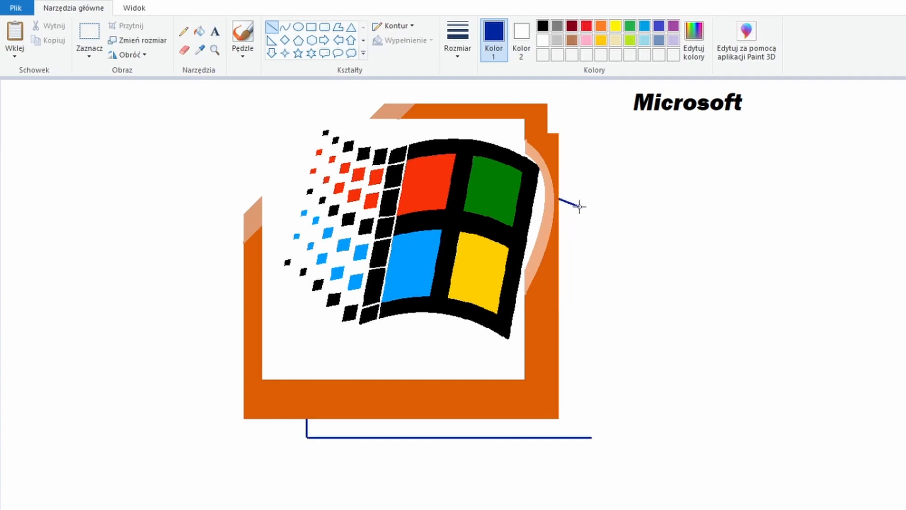
drag(592, 438, 592, 213)
key(ctrl+z)
drag(591, 438, 590, 215)
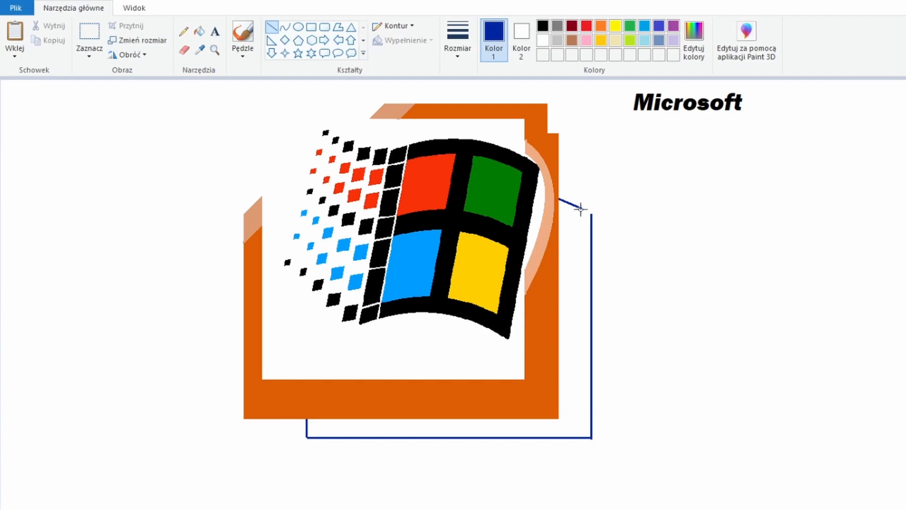
click(199, 31)
click(577, 283)
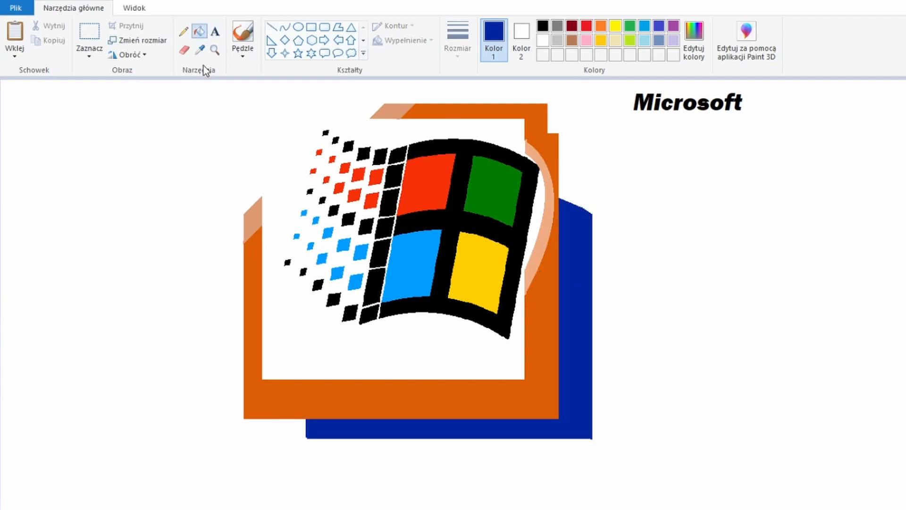
Draw a slanted medium blue line across the dark blue strip right of the frame and fill the area above it medium blue.
click(270, 28)
drag(560, 304, 592, 320)
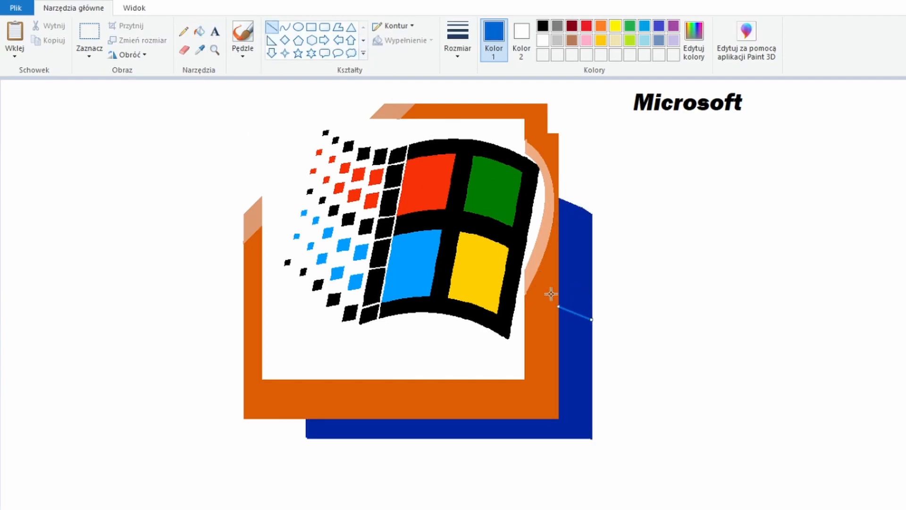
click(185, 31)
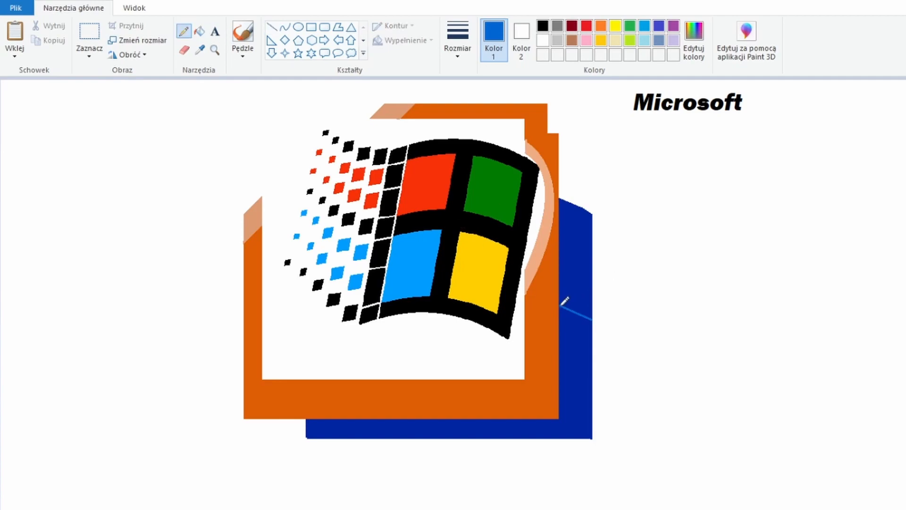
click(200, 31)
click(573, 263)
Colour a slanted band at the upper end of the medium blue area bright light blue.
click(200, 50)
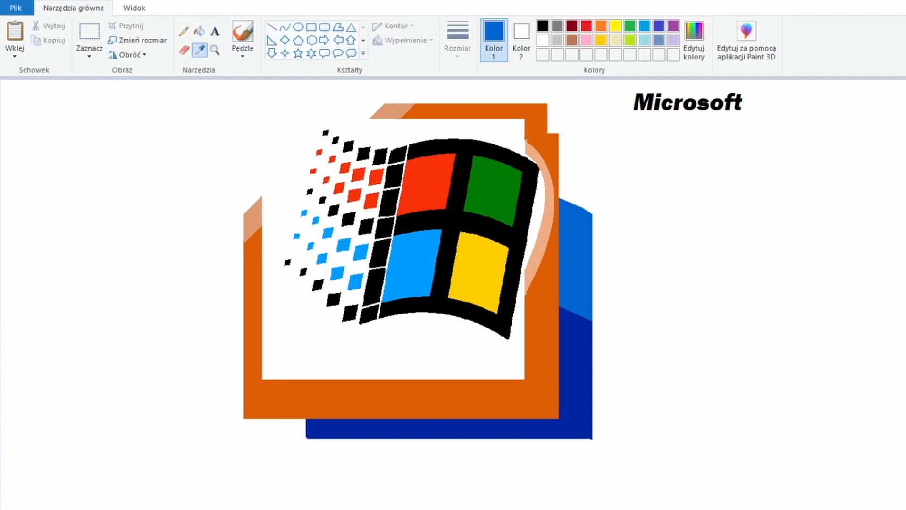
click(575, 264)
click(583, 212)
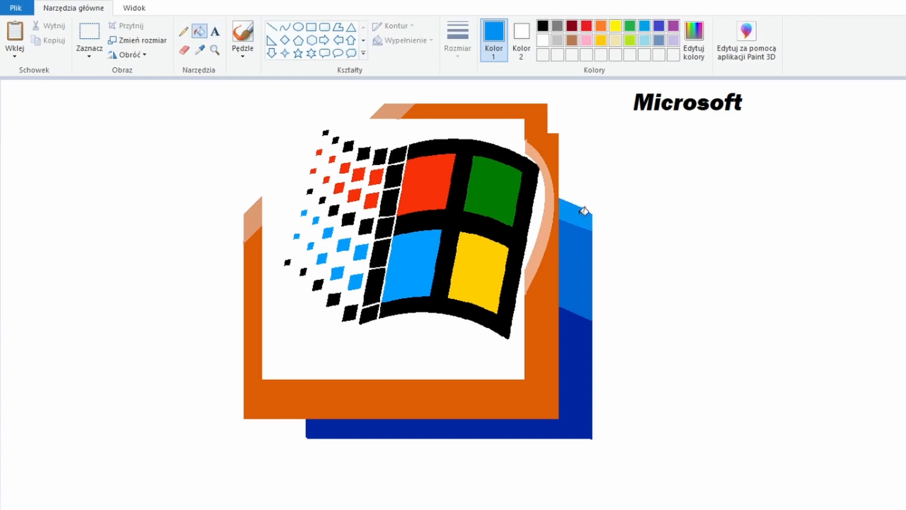
Draw a slanted outline in muted pale blue just above the bright blue band and fill the strip between them.
click(200, 49)
click(269, 506)
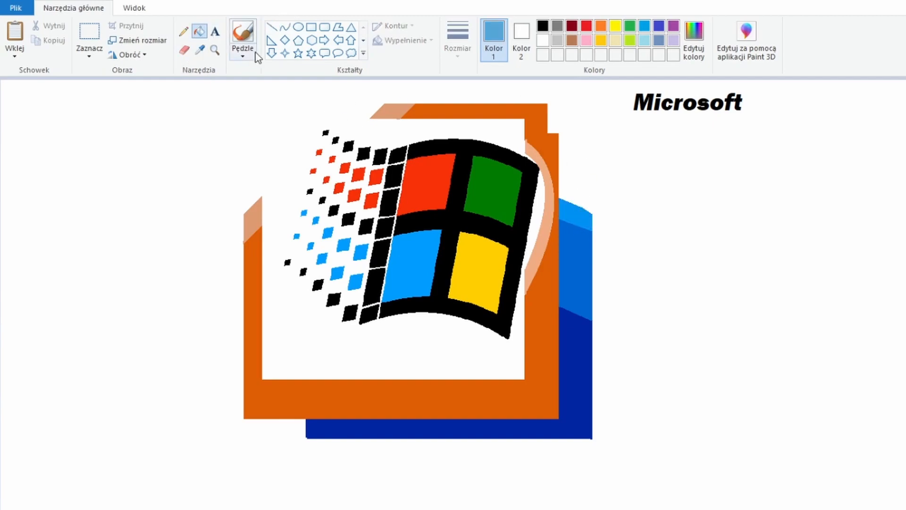
click(272, 27)
drag(560, 187, 592, 201)
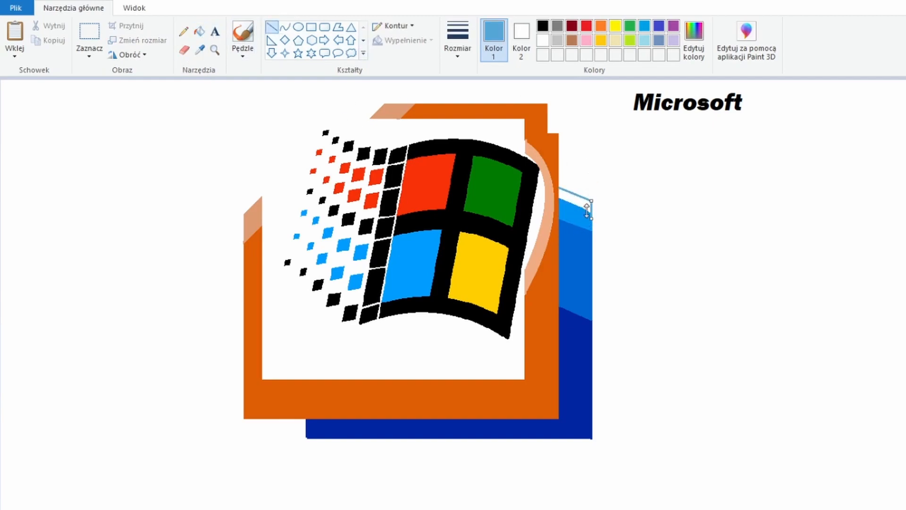
click(200, 31)
click(575, 196)
Draw an L-shaped border in the flag's yellow around the frame's lower-left corner and fill it yellow.
click(200, 49)
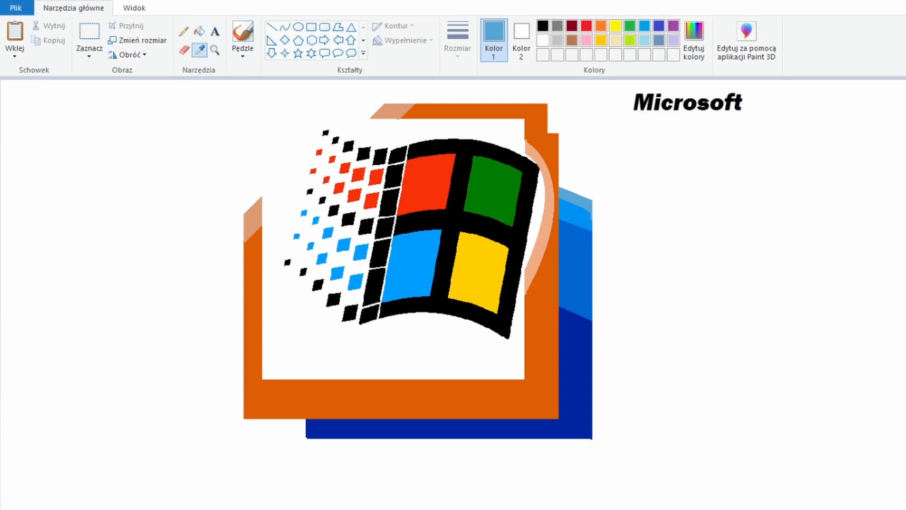
click(481, 265)
click(271, 27)
drag(240, 364, 241, 434)
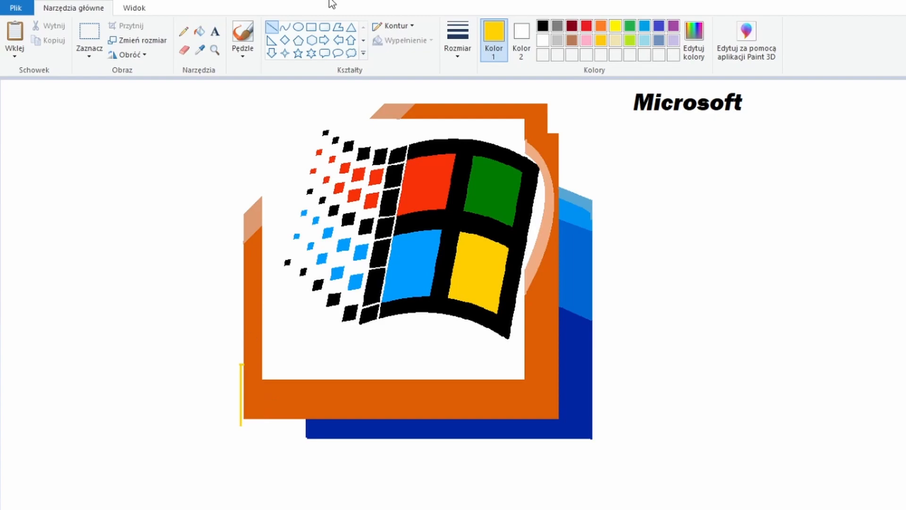
drag(241, 425, 292, 425)
click(199, 31)
click(251, 418)
click(242, 394)
Outline a strip in the flag's green below the frame, from the yellow corner across the dark blue area, and fill it green.
click(200, 49)
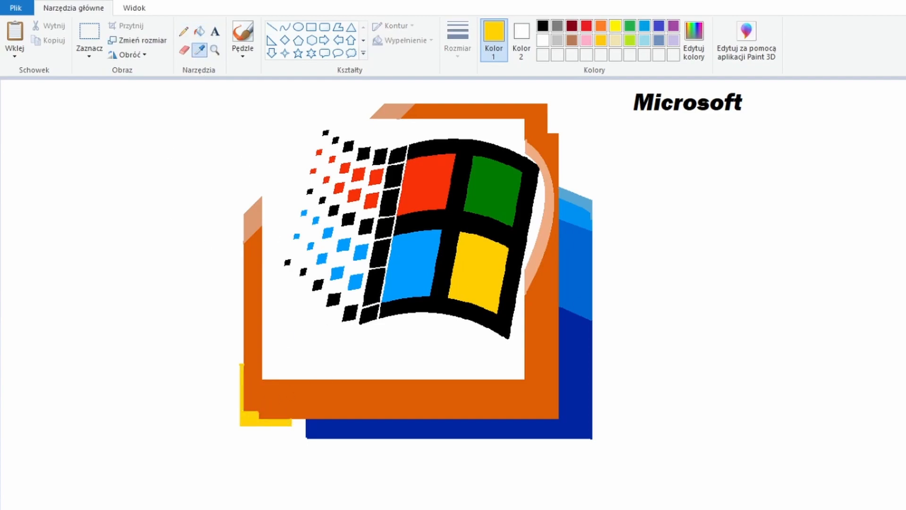
click(493, 189)
click(272, 27)
mouse_move(292, 425)
mouse_down()
mouse_move(472, 425)
mouse_move(465, 442)
mouse_up()
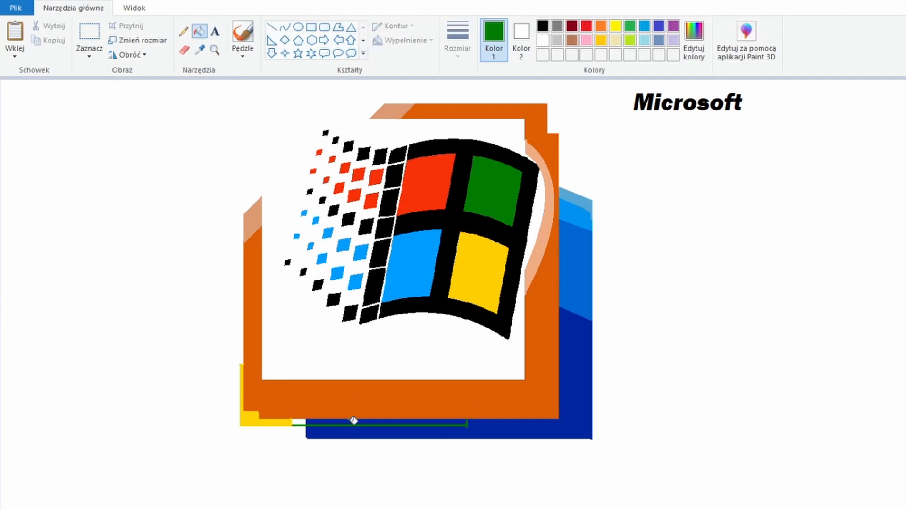
click(184, 31)
click(272, 27)
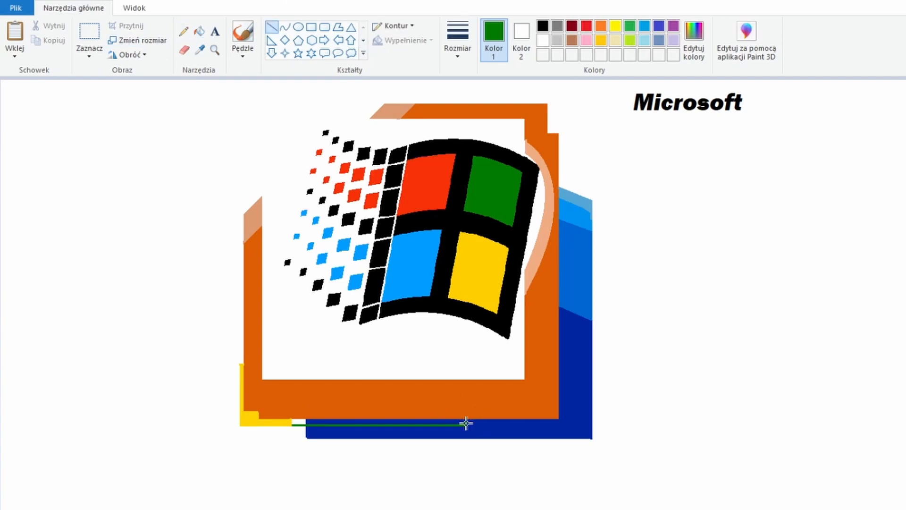
click(184, 31)
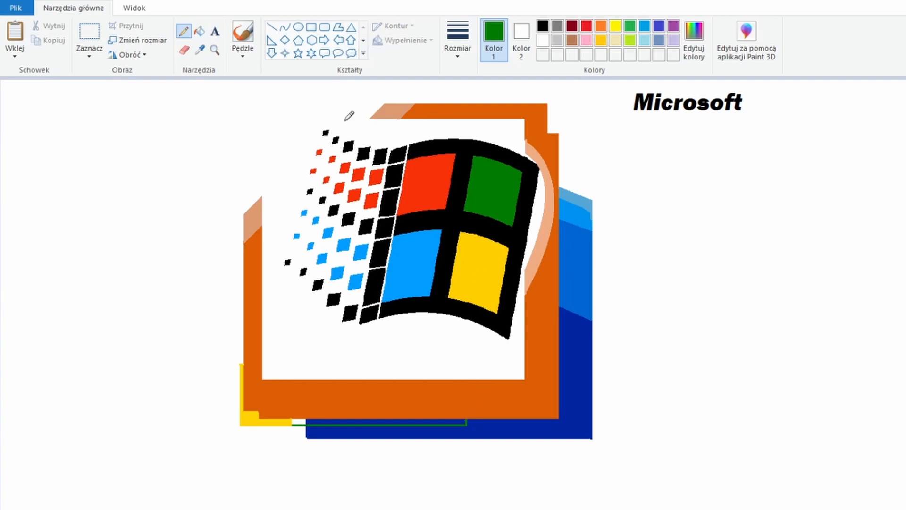
click(199, 31)
click(309, 419)
Write Windows below the logo in non-bold Franklin Gothic Heavy, size 48.
click(214, 32)
click(197, 451)
click(116, 53)
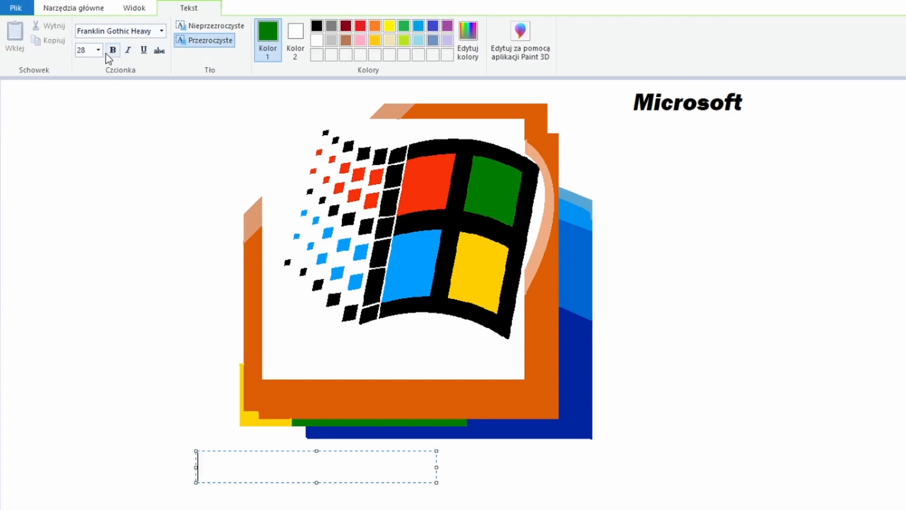
click(99, 51)
click(95, 224)
text(W)
key(ctrl+a)
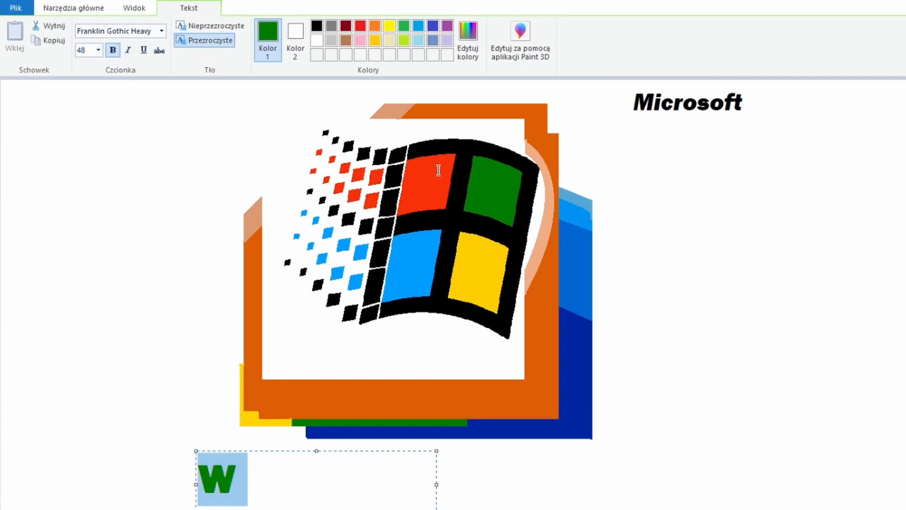
click(114, 50)
click(283, 493)
text(indows)
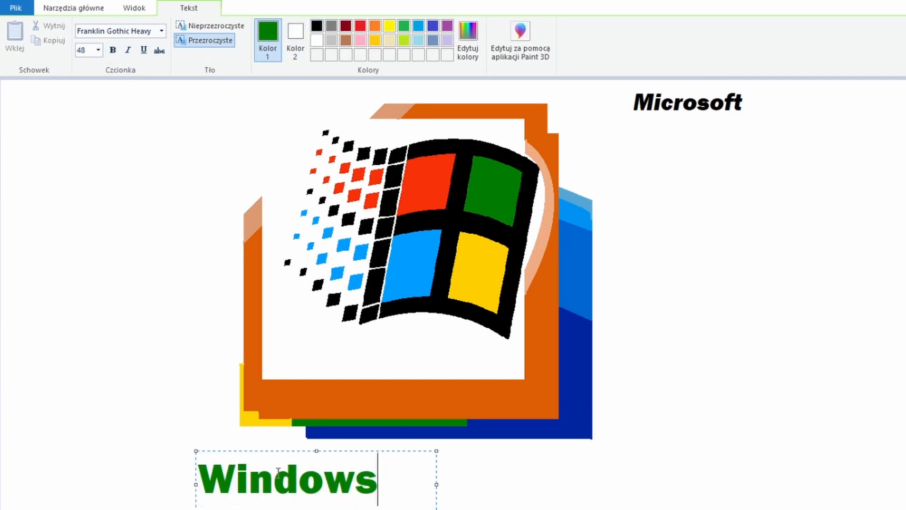
Change the Windows text to black and size 72, and widen its text box.
key(ctrl+a)
click(317, 25)
click(98, 49)
click(83, 236)
drag(436, 483, 589, 484)
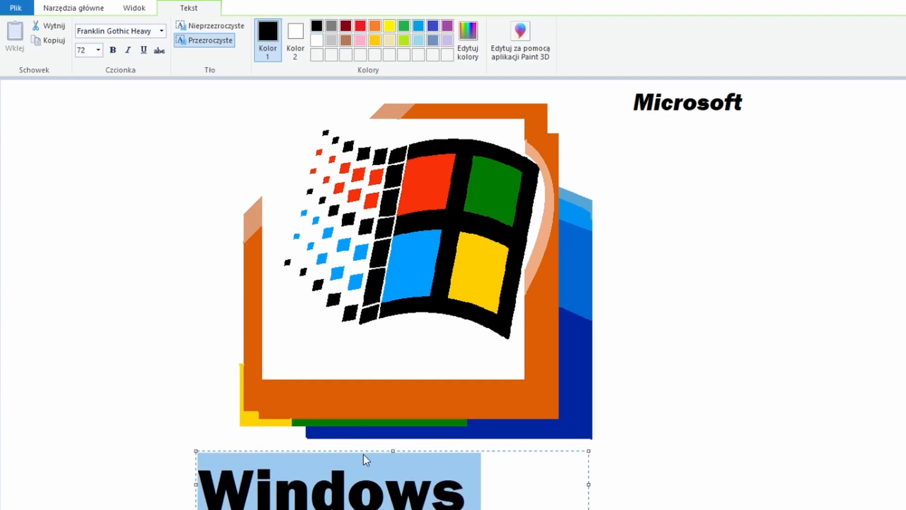
Set the Windows text to size 96 and place it below the logo, starting left of the frame.
drag(318, 451, 265, 438)
click(93, 50)
text(962)
key(Return)
drag(143, 505, 52, 508)
click(86, 50)
text(9)
key(ctrl+a)
click(87, 51)
text(96)
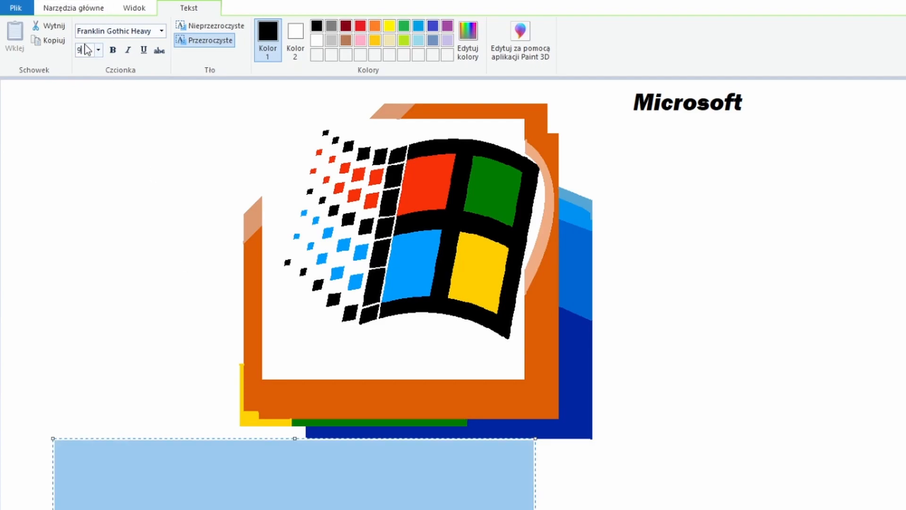
key(Return)
click(250, 467)
mouse_move(244, 439)
mouse_down()
mouse_move(230, 433)
mouse_move(249, 437)
mouse_up()
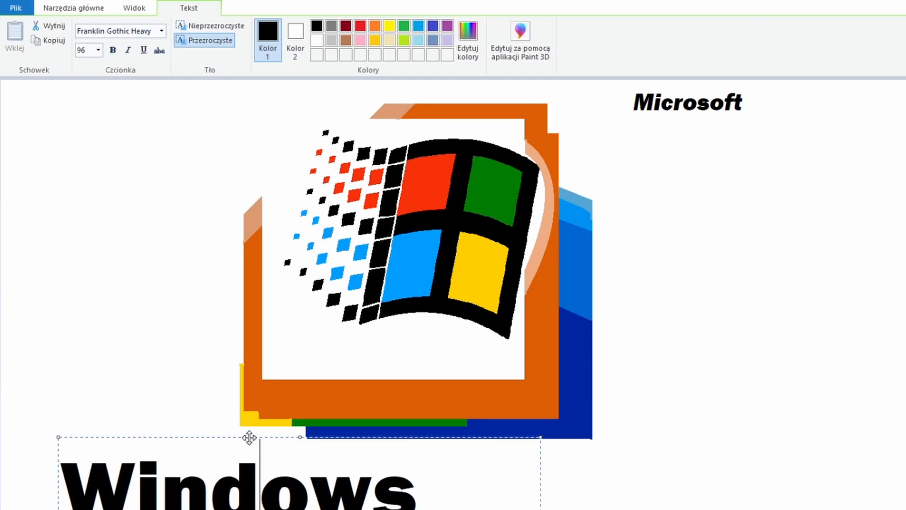
click(84, 37)
Add a separate text 2000 to the right of the word Windows.
click(215, 30)
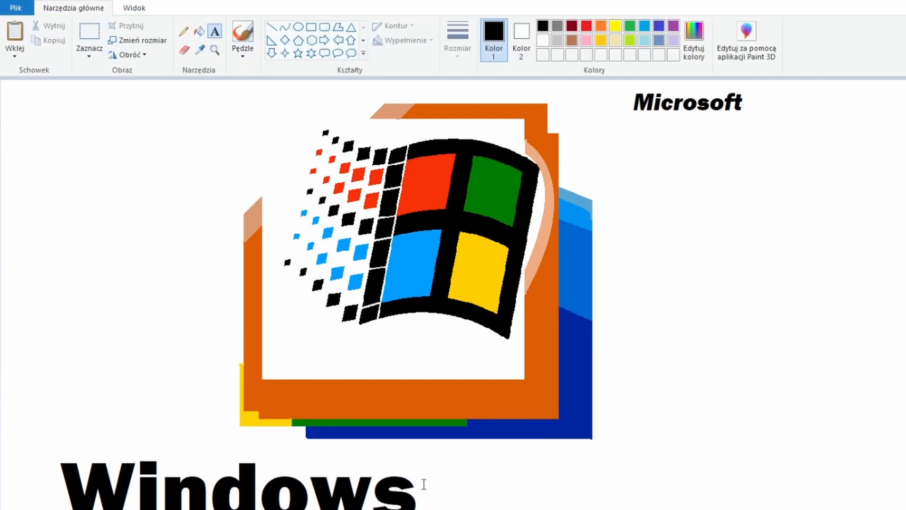
click(436, 443)
text(2.)
key(BackSpace)
text(000-)
key(BackSpace)
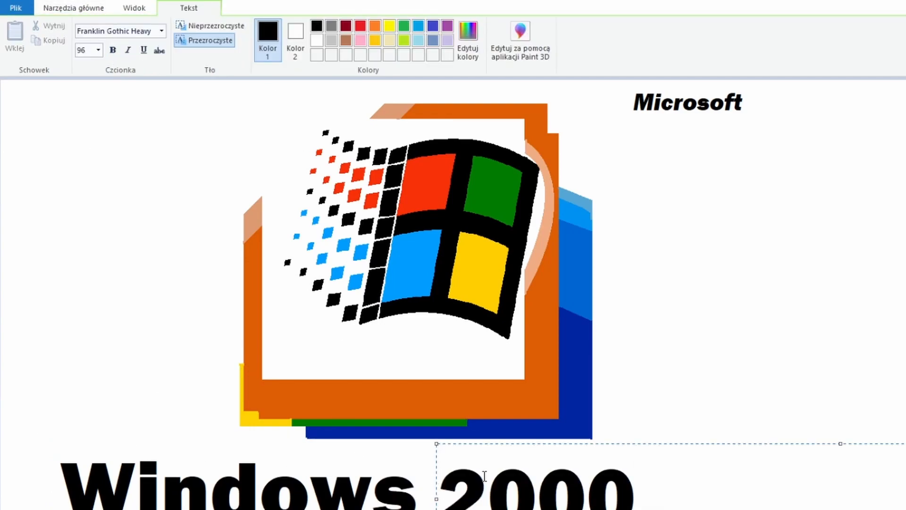
Set the 2000 text to Franklin Gothic Book, size 72, and align it beside the word Windows.
key(ctrl+a)
click(98, 52)
click(91, 235)
click(162, 32)
click(130, 413)
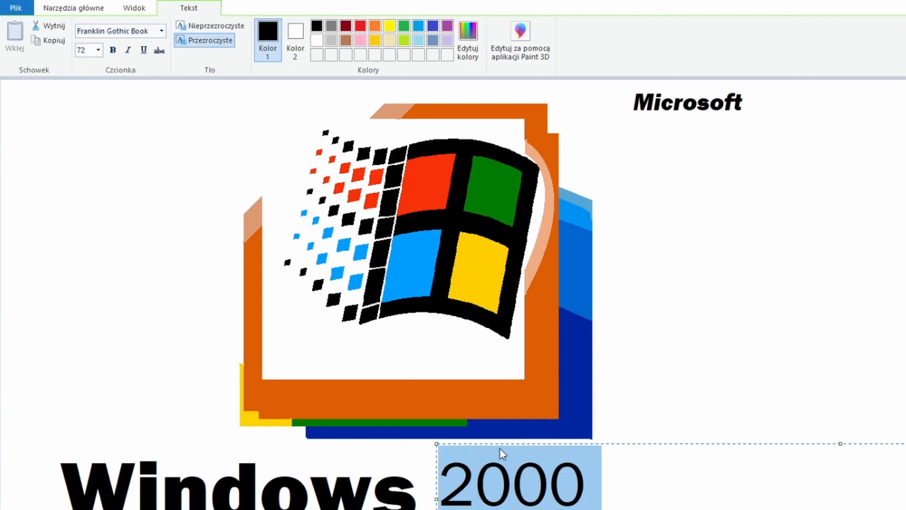
click(513, 444)
drag(517, 443, 512, 457)
click(290, 403)
Write Proffesional below the Windows 2000 line in Franklin Gothic Heavy, size 48, and shift it slightly right and down.
click(296, 499)
text(Proffesional)
key(ctrl+a)
click(98, 50)
click(82, 206)
click(93, 209)
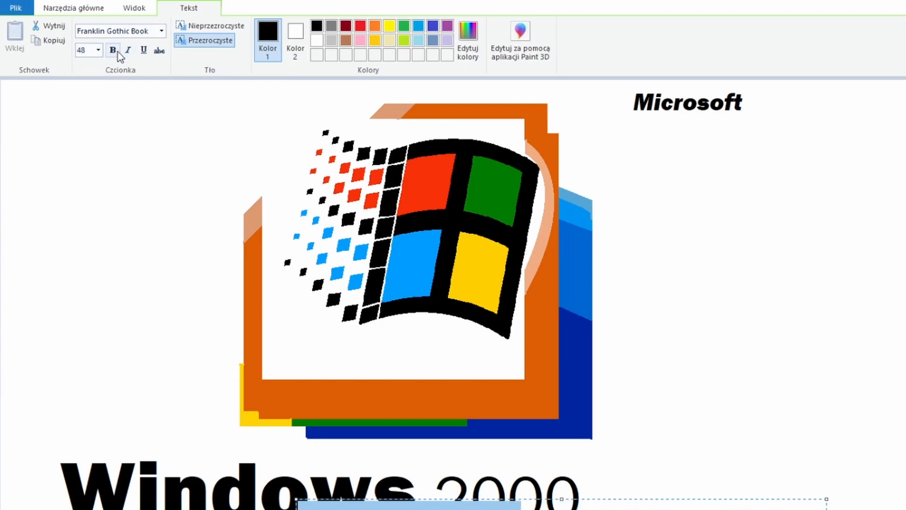
click(111, 399)
drag(388, 499, 413, 508)
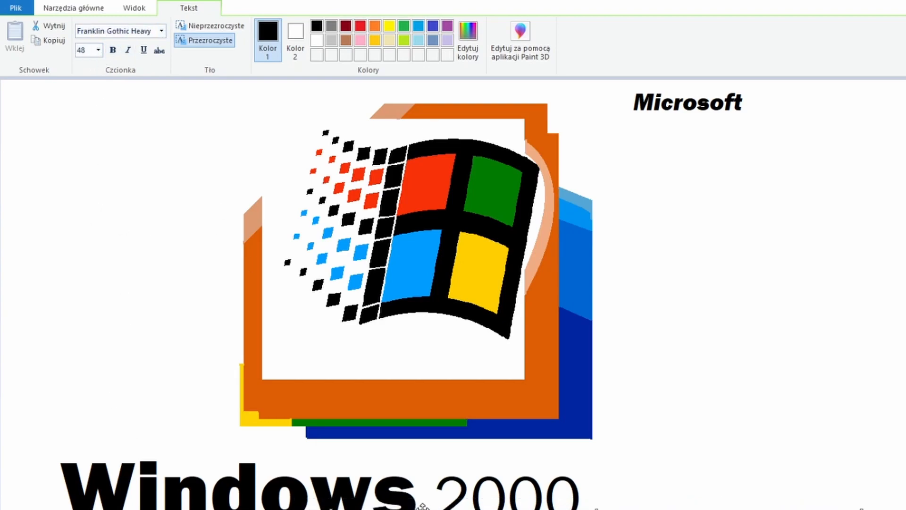
Write Microsoft just above the start of the word Windows.
click(81, 451)
click(64, 449)
text(Microsogt)
key(BackSpace)
key(BackSpace)
text(ft)
Set the small Microsoft text to Franklin Gothic Book, adjust its size and position it directly above Windows.
key(ctrl+a)
click(99, 50)
click(96, 139)
click(161, 31)
click(111, 412)
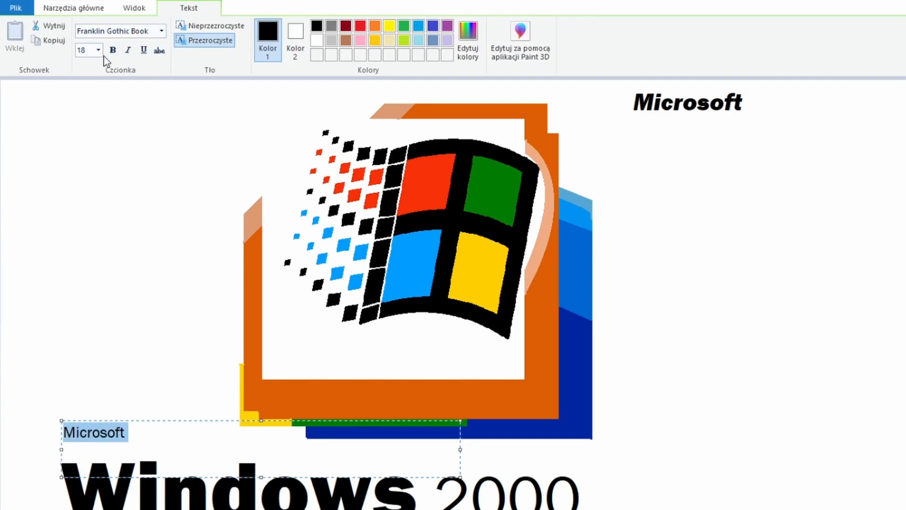
click(99, 53)
click(97, 186)
drag(123, 420, 119, 432)
click(109, 298)
Select the whole composition and shift it to the right and slightly up to centre it on the canvas.
click(83, 25)
key(ctrl+a)
drag(608, 310, 658, 304)
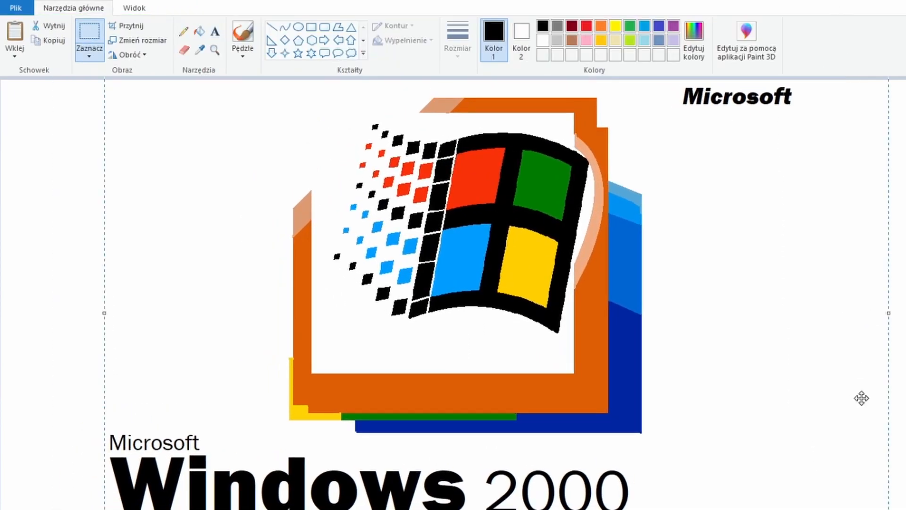
Fill the white background around the logo and inside the frame with a very light grey.
click(199, 32)
click(542, 40)
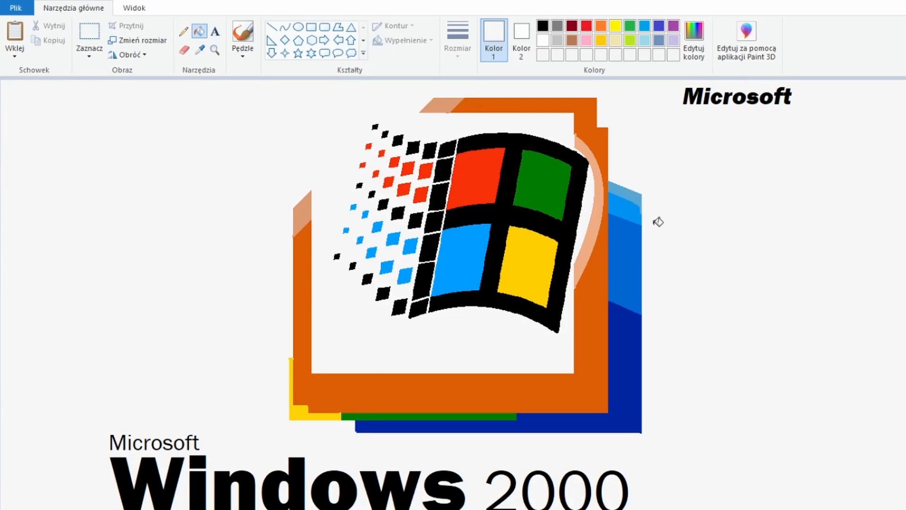
click(89, 31)
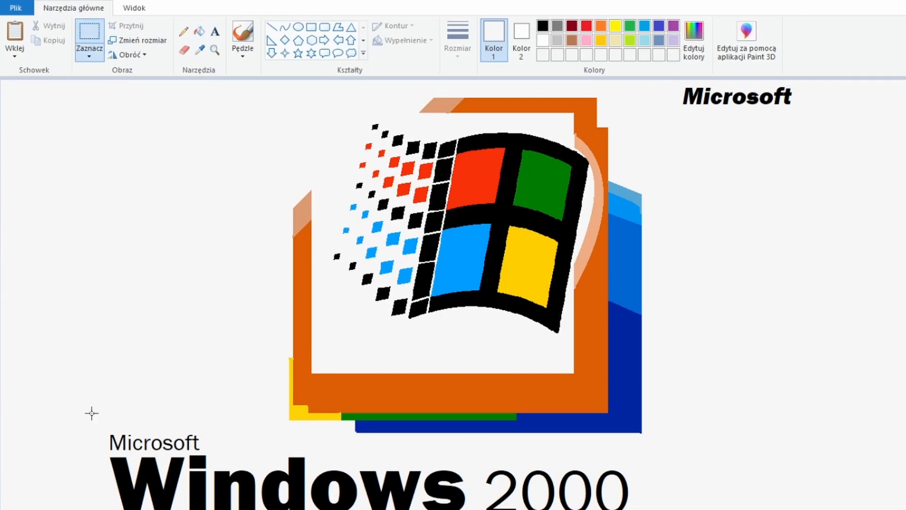
Delete the whole Windows 2000 composition and prepare a blank white canvas.
key(ctrl+a)
key(Delete)
click(199, 32)
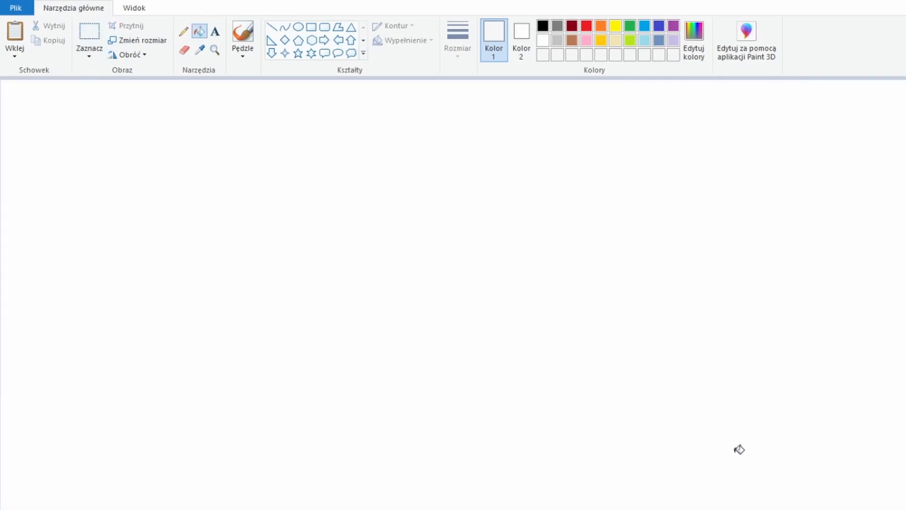
key(ctrl+v)
drag(280, 227, 508, 267)
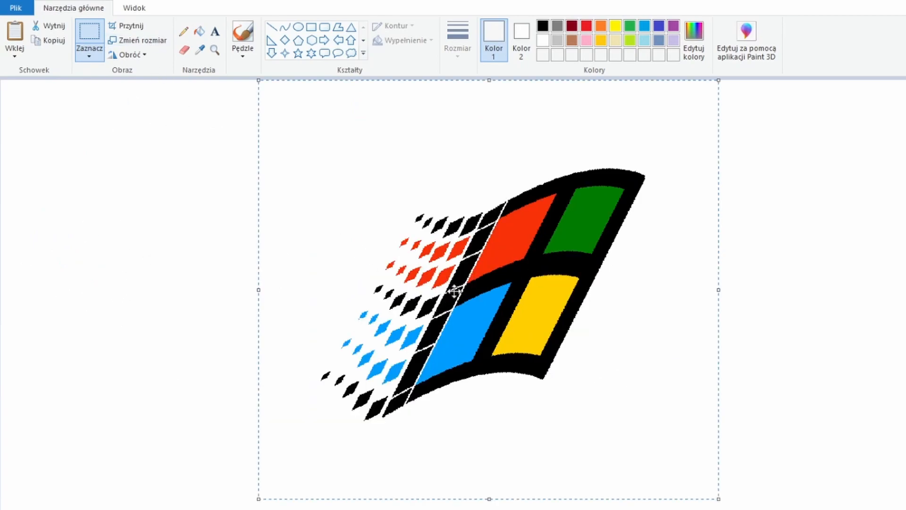
key(Delete)
key(ctrl+v)
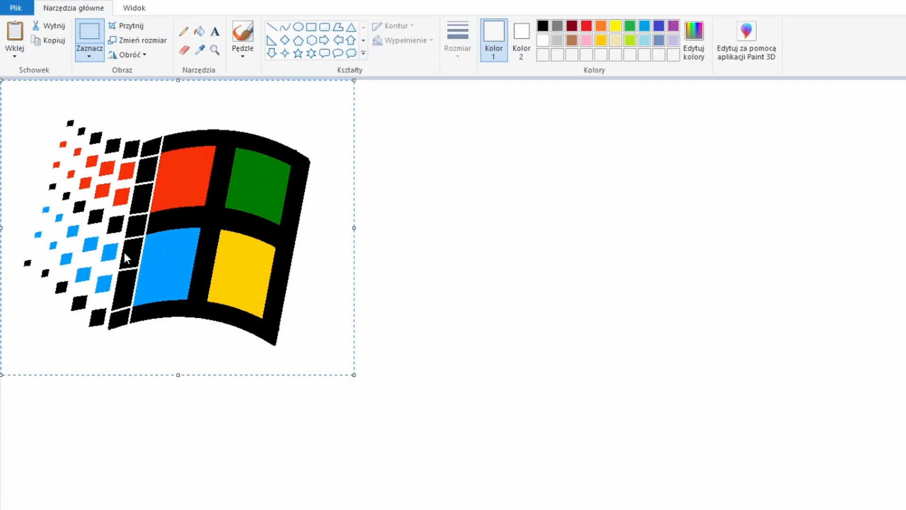
key(Return)
drag(173, 259, 426, 273)
key(Delete)
Paste the flag logo near the upper centre, then skew it vertically and horizontally, flipping it vertically before and after the vertical skew.
key(ctrl+v)
drag(290, 286, 540, 286)
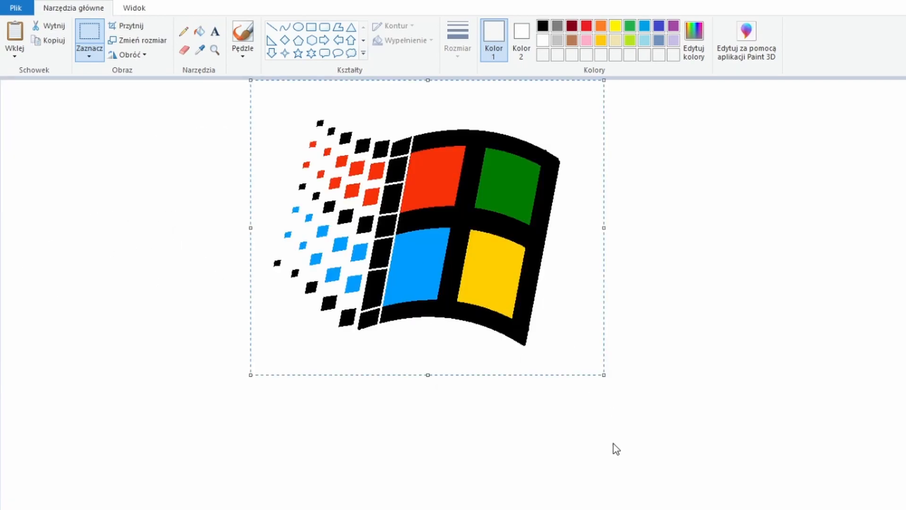
click(613, 426)
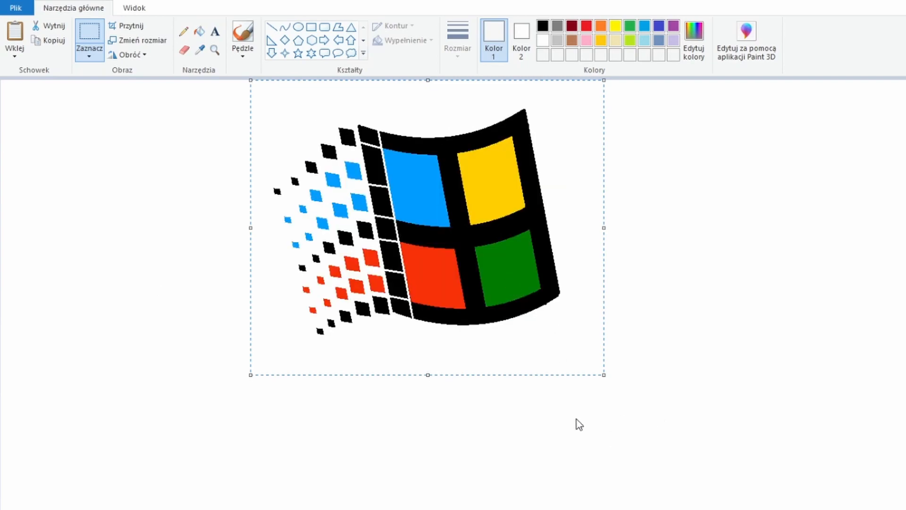
click(118, 288)
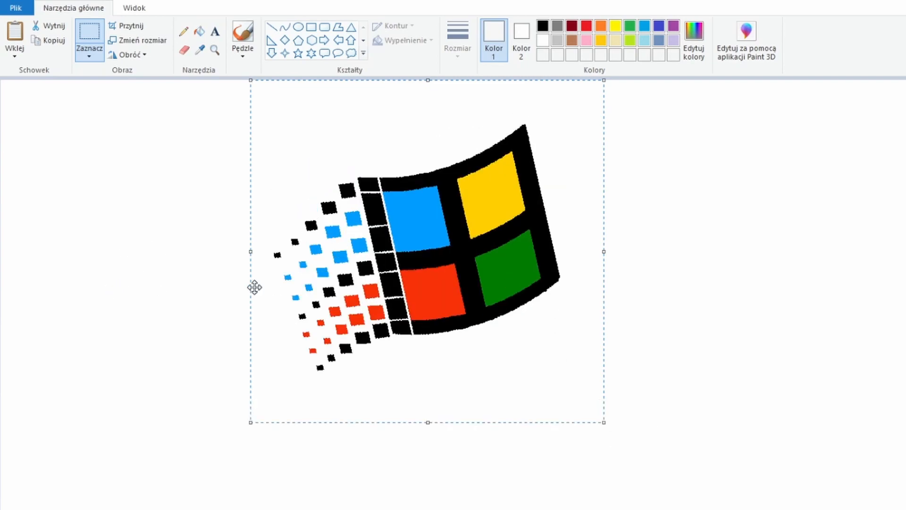
click(567, 455)
right_click(482, 360)
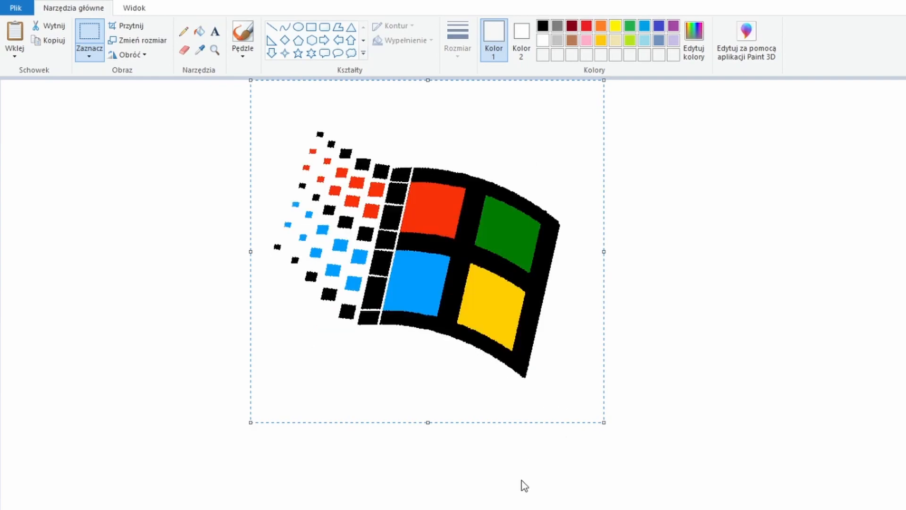
click(139, 284)
right_click(466, 317)
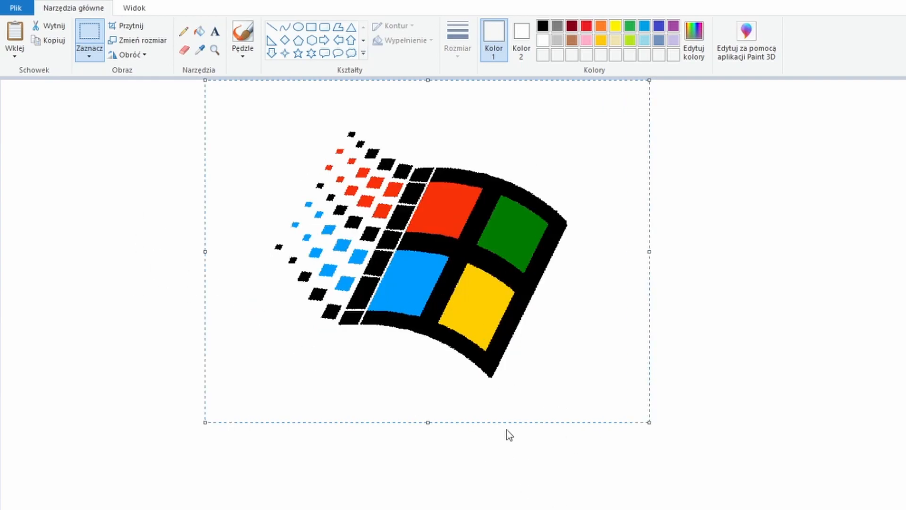
Shrink the slanted flag logo, flatten it slightly and move it to the upper-left area of the canvas.
drag(427, 291, 471, 259)
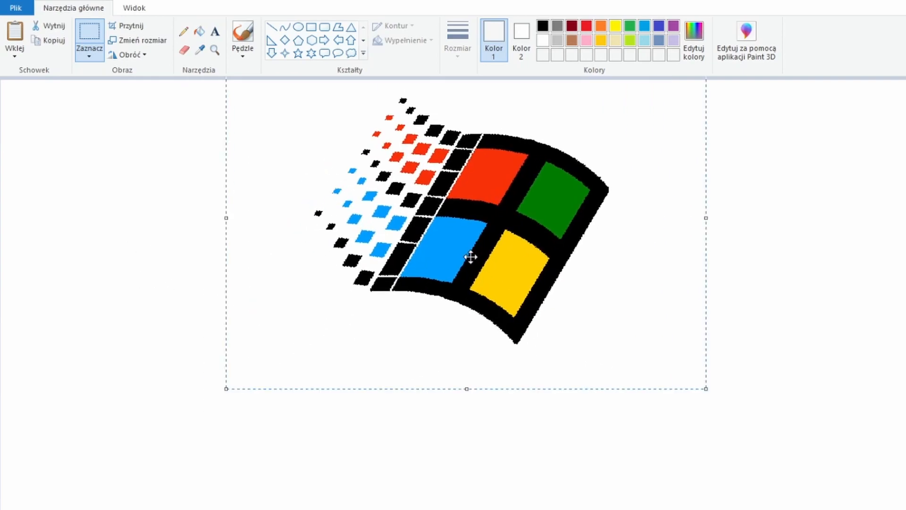
drag(707, 388, 551, 290)
drag(407, 233, 488, 274)
drag(467, 330, 467, 315)
drag(456, 258, 465, 267)
drag(478, 325, 478, 302)
drag(471, 267, 153, 269)
Write Microsoft in black bold Franklin Gothic Book, size 26, and place the text box below and to the right of the flag.
click(214, 32)
click(455, 228)
key(ctrl+a)
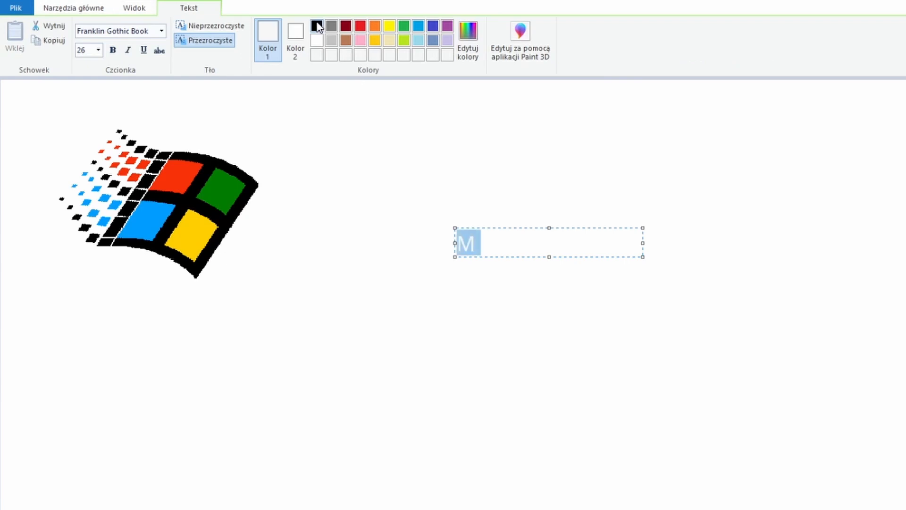
click(317, 26)
click(487, 245)
text(icrosoft)
key(ctrl+a)
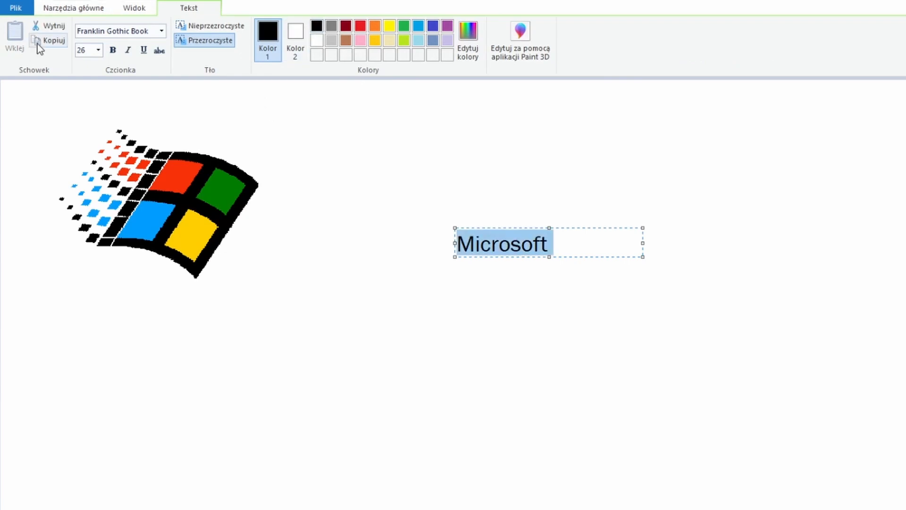
click(112, 50)
drag(535, 228, 370, 305)
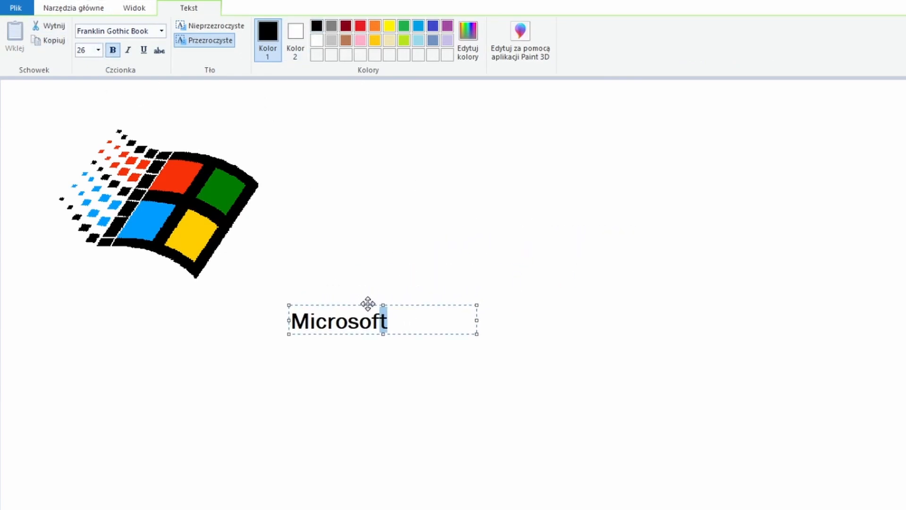
Replace the text with Memphis in non-bold Franklin Gothic Heavy and enlarge its text box.
text(Memphis)
key(ctrl+a)
click(112, 51)
click(162, 31)
click(145, 298)
drag(477, 334, 717, 415)
Try font sizes 72 and 128 for the Memphis text.
click(100, 51)
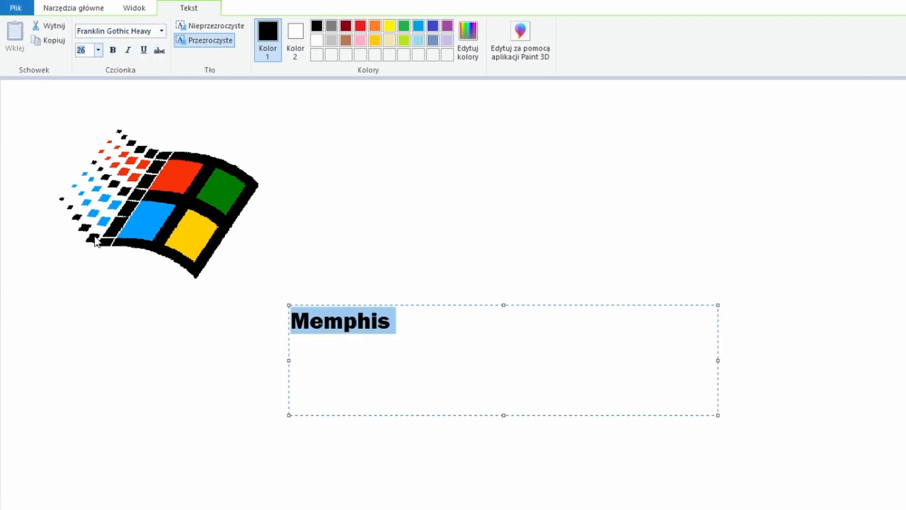
click(91, 274)
click(89, 51)
text(128)
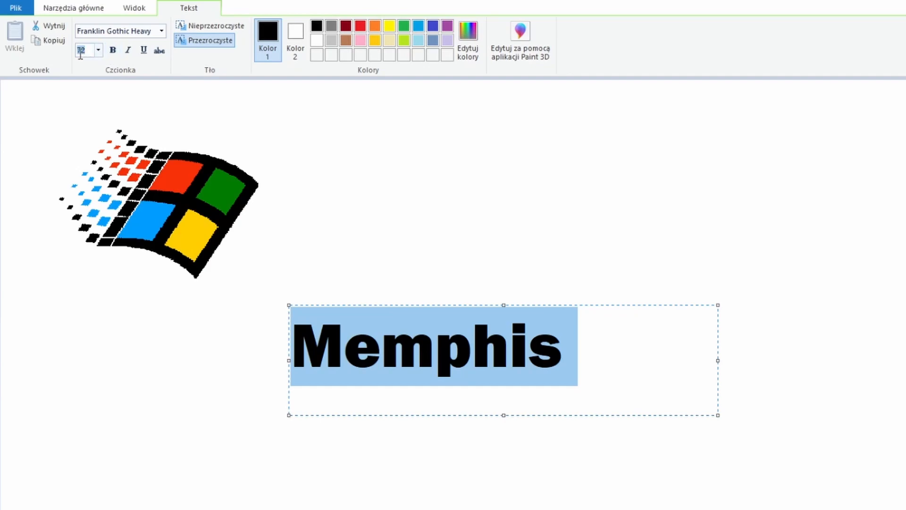
key(Return)
Move the Memphis text left and slightly up, set its size to 96 and place it on the canvas.
drag(475, 305, 407, 285)
click(89, 51)
text(96)
key(Return)
click(504, 392)
click(444, 269)
Try to shift the letters emphis closer to the M.
drag(289, 299, 638, 415)
key(Left)
key(Left)
key(Left)
key(Left)
key(Left)
key(Left)
click(296, 221)
key(ctrl+z)
Shift the letters emphis left until they sit tightly against the M.
drag(293, 302, 643, 410)
key(Left)
key(Left)
key(Left)
key(Left)
key(Left)
key(Left)
key(Left)
key(Left)
key(Left)
key(Left)
key(Left)
key(Left)
key(Left)
key(Left)
key(Left)
key(Right)
key(Right)
key(Right)
key(Right)
key(Right)
key(Right)
click(308, 223)
Shift the letters mphis left to close the gap after the first e.
drag(337, 303, 631, 399)
key(Left)
key(Left)
key(Left)
key(Left)
key(Left)
key(Left)
key(Left)
key(Left)
key(Left)
key(Left)
key(Left)
click(370, 222)
Shift the letters phis left so the p touches the preceding m.
drag(400, 298, 652, 400)
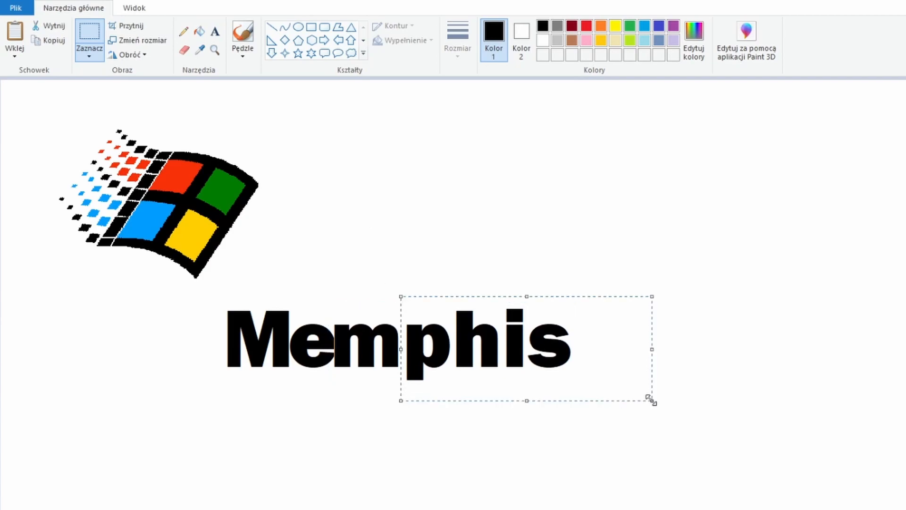
key(Left)
key(Left)
key(Left)
key(Left)
key(Left)
key(Left)
key(Left)
key(Left)
key(Left)
key(Left)
key(Left)
key(Left)
key(Left)
click(442, 277)
Shift the letters his left to close the gap after the p.
drag(444, 294, 590, 390)
key(Left)
key(Left)
key(Left)
key(Left)
key(Left)
key(Left)
key(Left)
key(Left)
key(Left)
click(490, 290)
Shift the letters is left so the i sits tightly against the h.
drag(482, 287, 573, 396)
key(Left)
key(Left)
key(Left)
key(Left)
key(Left)
key(Left)
key(Left)
key(Left)
key(Left)
key(Left)
key(Left)
click(505, 307)
Shift the final s left to close the gap after the i.
drag(497, 307, 576, 401)
key(Left)
key(Left)
key(Left)
key(Left)
key(Left)
key(Left)
key(Left)
key(Left)
key(Left)
key(Left)
Stretch the word Memphis horizontally and move it slightly right and down.
click(364, 299)
drag(575, 346, 652, 354)
drag(495, 342, 520, 359)
Write Developers Release in Calibri over the lower part of Memphis and set its size to 24.
click(215, 31)
click(410, 370)
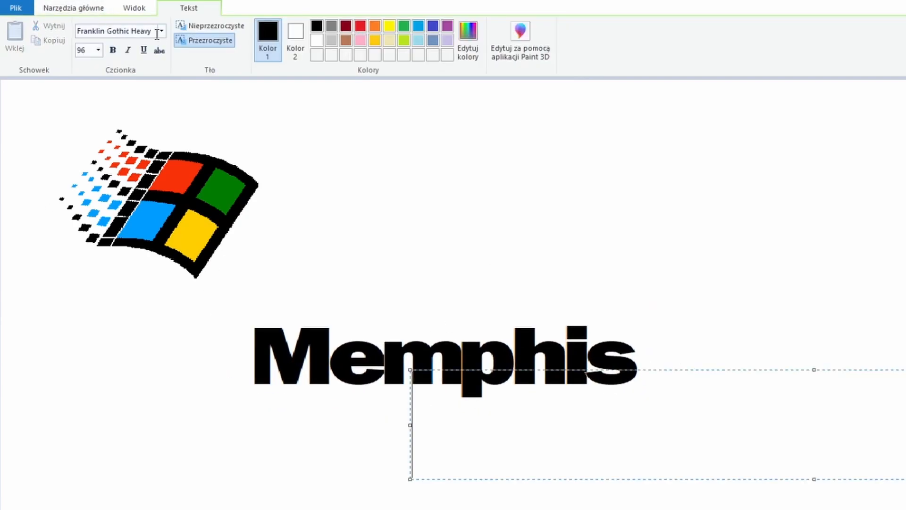
click(173, 325)
text(Developers Re)
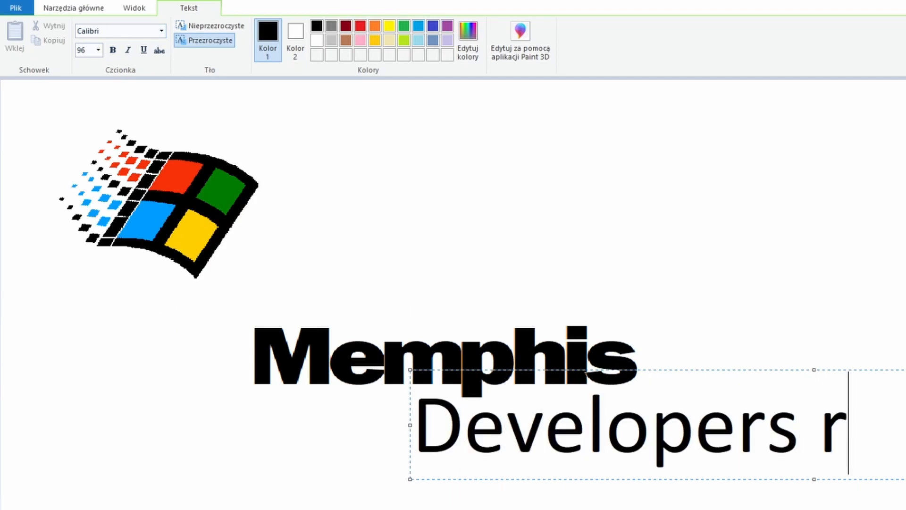
key(ctrl+a)
click(98, 50)
click(90, 169)
Change the subtitle's font to Georgia, correct its wording to Developer Release and make it bold.
click(162, 31)
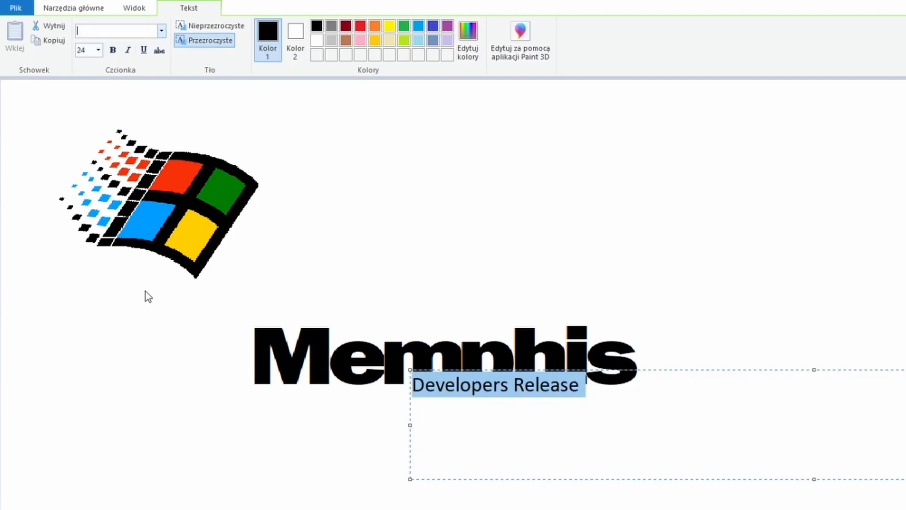
click(132, 120)
click(162, 32)
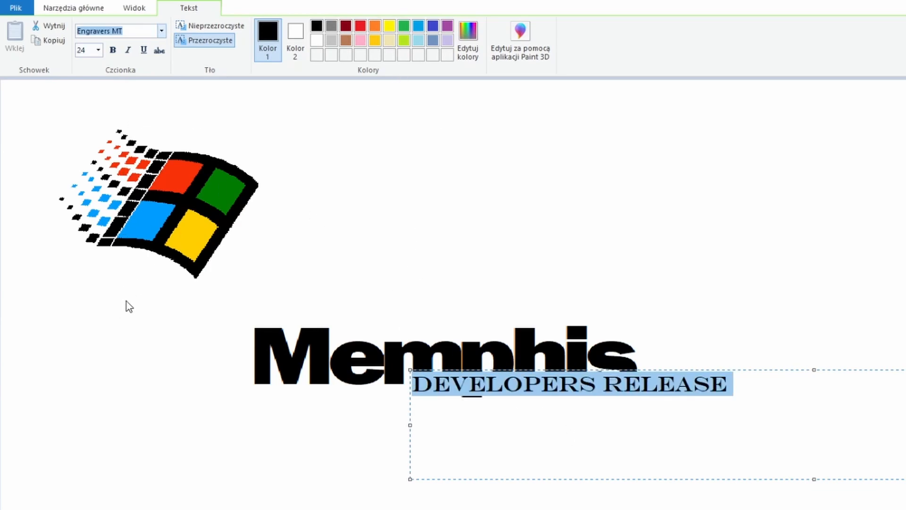
click(514, 391)
key(BackSpace)
key(ctrl+a)
click(112, 50)
Move the Developer Release subtitle down so it sits clear below the Memphis lettering and place it.
drag(500, 369, 516, 405)
drag(670, 406, 652, 412)
click(550, 288)
Write Microsoft in Franklin Gothic Demi at size 24 above the start of Memphis and remove its bold.
drag(259, 303, 446, 330)
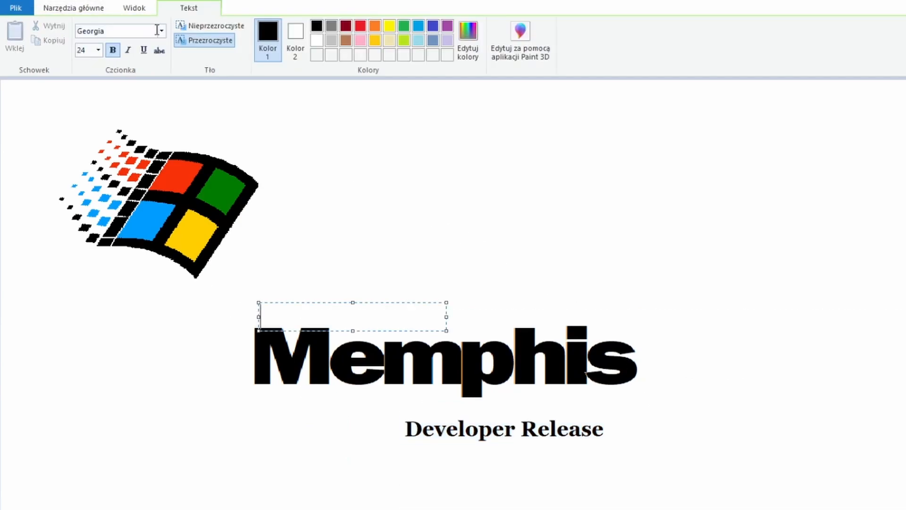
click(125, 335)
text(Microsoft)
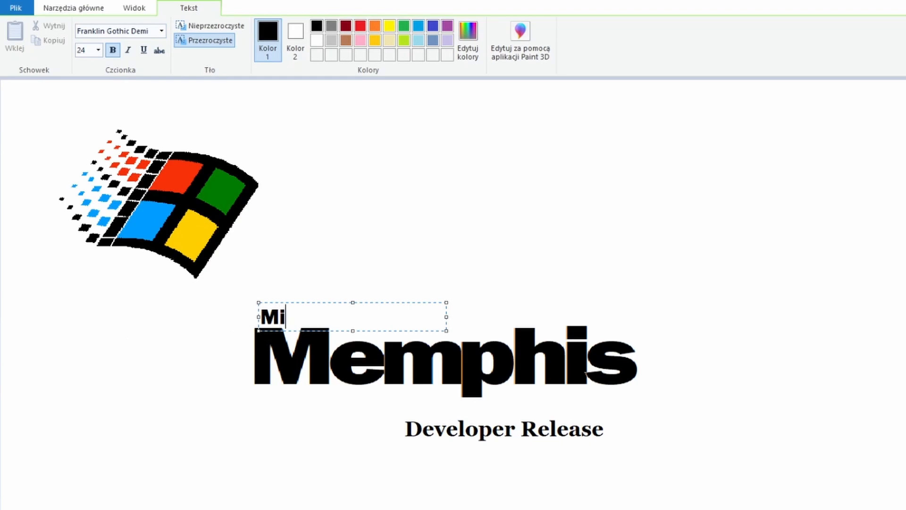
key(ctrl+a)
key(ctrl+b)
Change Microsoft to a thin, wide sans-serif font and place it directly above the M of Memphis.
drag(319, 303, 384, 212)
click(162, 31)
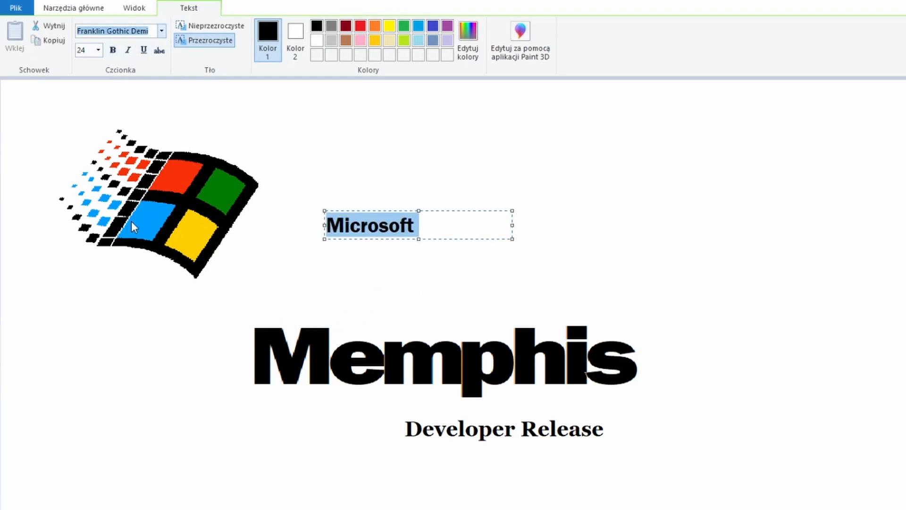
click(123, 441)
click(136, 283)
click(90, 32)
mouse_move(313, 212)
mouse_down()
mouse_move(431, 241)
mouse_move(348, 308)
mouse_up()
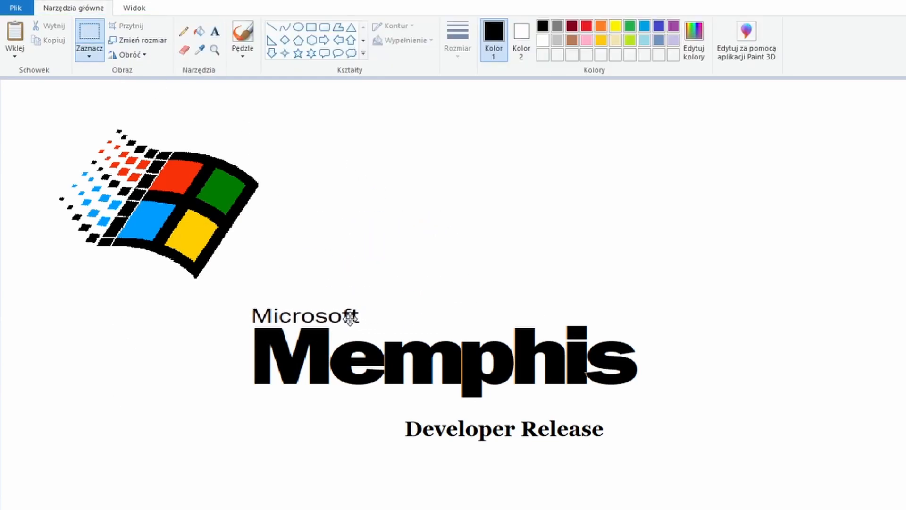
click(353, 295)
Draw a small black registered-trademark symbol, a circle with an R inside, at the upper end of Microsoft.
click(189, 34)
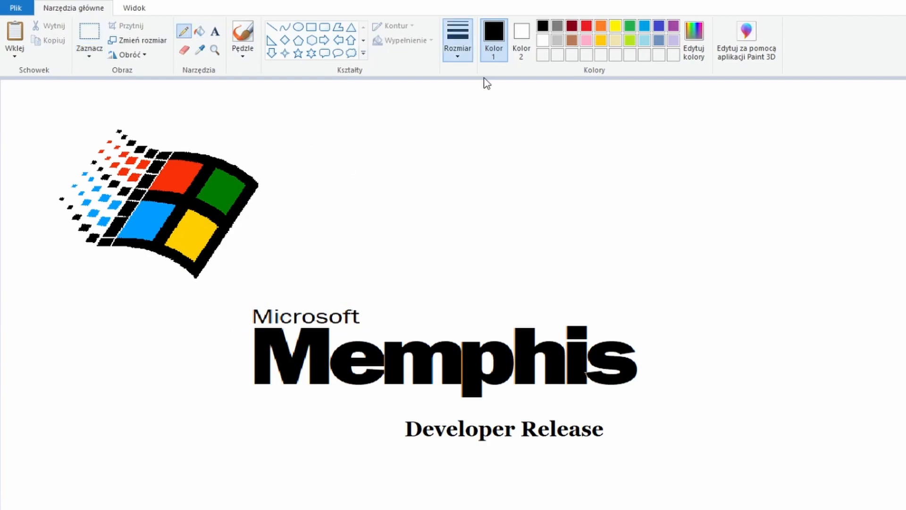
click(298, 28)
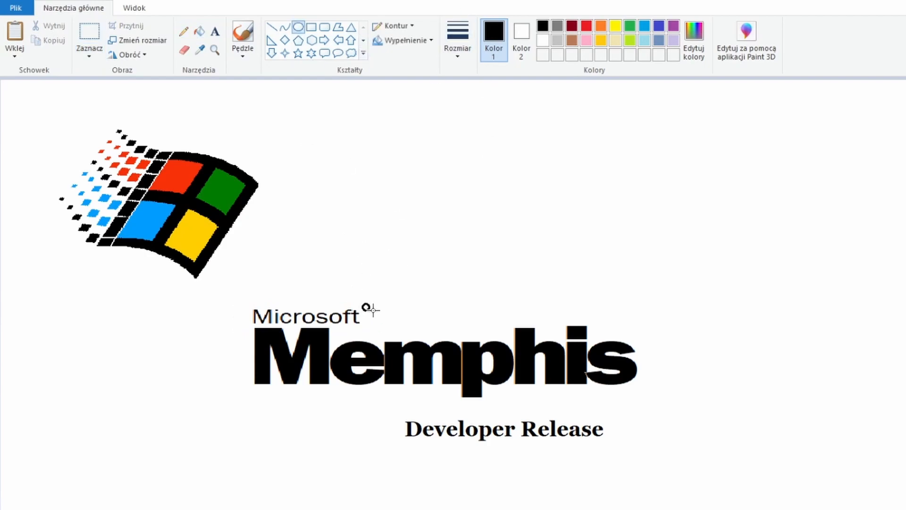
click(183, 32)
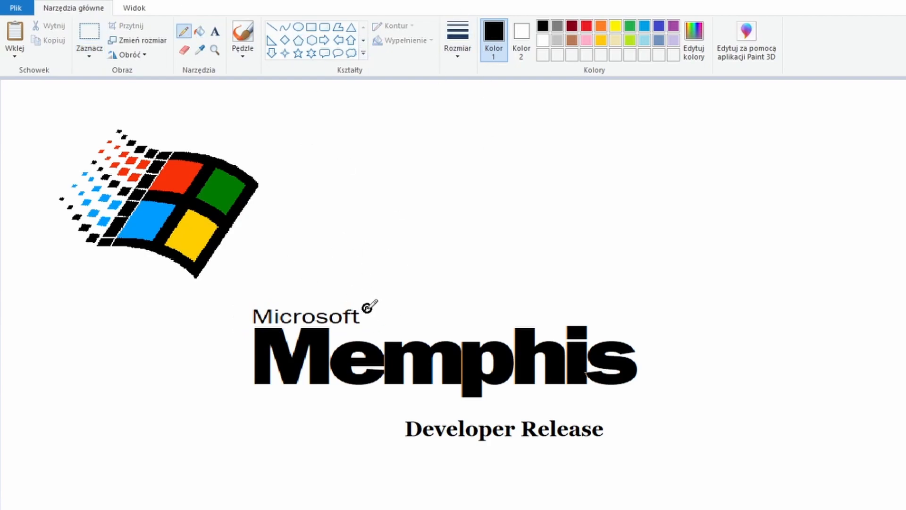
Nudge the Developer Release subtitle slightly upward toward Memphis.
click(89, 34)
drag(399, 415, 620, 459)
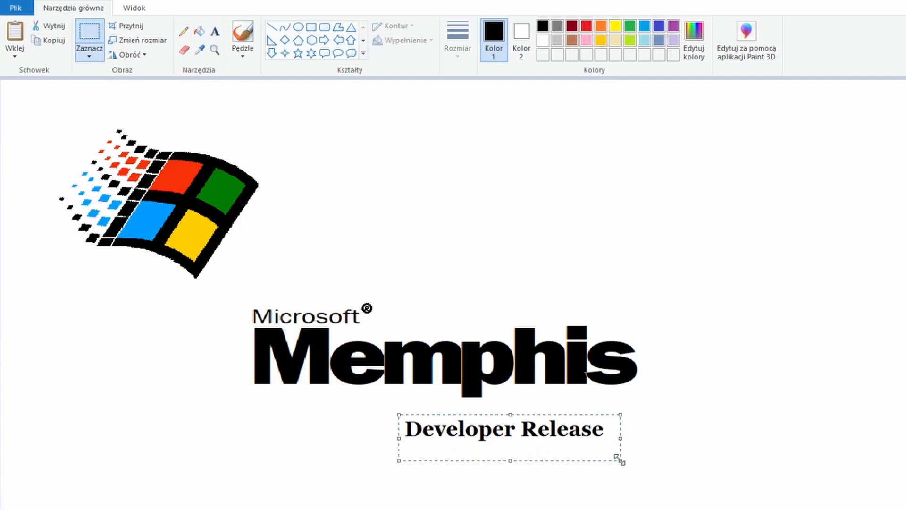
key(Up)
key(Up)
key(Up)
key(Up)
key(Up)
key(Up)
key(Up)
click(673, 336)
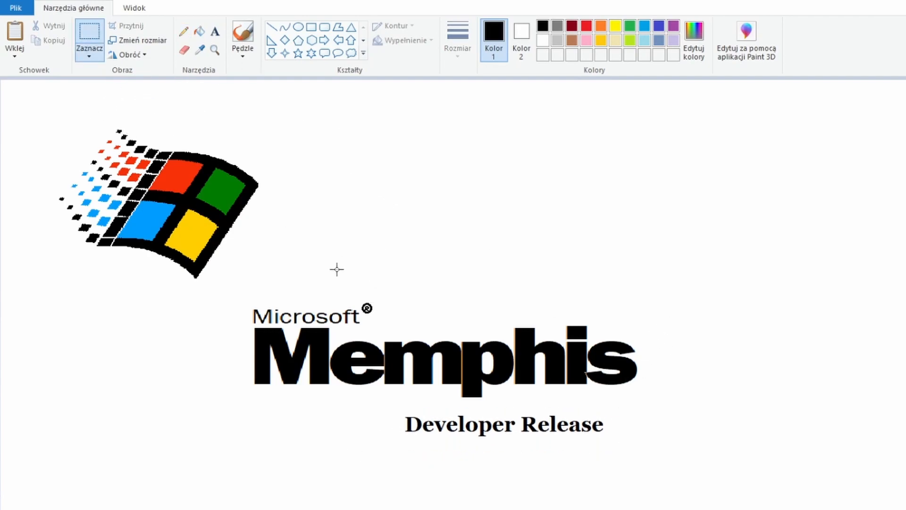
Shrink the slanted Windows flag and center it above the Memphis lettering.
drag(289, 278, 296, 291)
drag(238, 226, 516, 239)
drag(575, 304, 515, 270)
drag(458, 218, 479, 248)
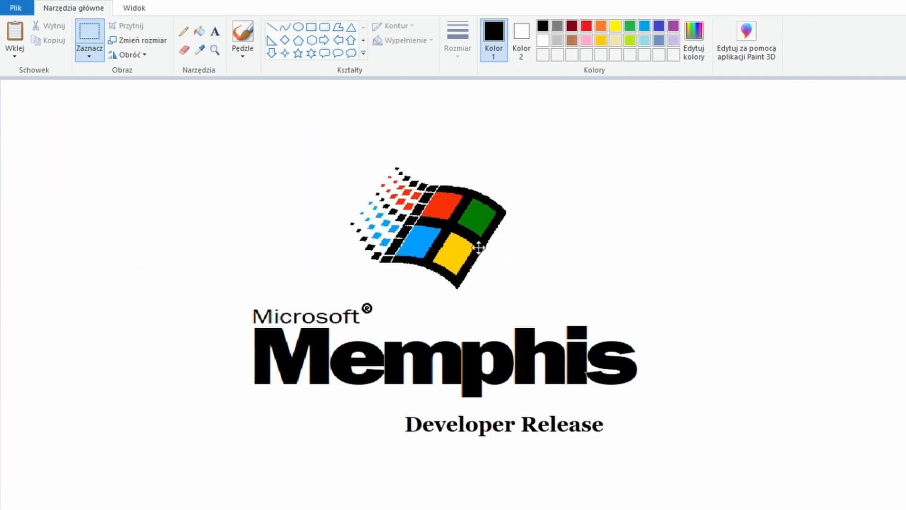
Copy the registered-trademark symbol and place the duplicate beside the flag's lower right corner.
drag(360, 300, 379, 315)
key(ctrl+c)
key(ctrl+v)
key(Right)
key(Down)
key(Right)
key(Down)
key(Right)
key(Down)
key(Right)
key(Down)
key(Right)
key(Right)
key(Right)
key(Right)
key(Right)
key(Right)
key(Right)
key(Right)
key(Right)
key(Right)
key(Right)
key(Right)
key(Left)
key(Left)
key(Left)
key(Left)
key(Left)
key(Up)
key(Up)
key(Up)
click(191, 166)
Move the complete logo with its texts to the left side of the canvas.
drag(690, 471, 689, 471)
drag(591, 367, 349, 364)
click(610, 268)
Draw a large ellipse in the blank area right of the logo and fill it with light blue.
click(200, 49)
click(448, 146)
mouse_move(425, 142)
mouse_down()
mouse_move(900, 406)
mouse_move(904, 448)
mouse_move(400, 136)
mouse_move(389, 142)
mouse_move(429, 151)
mouse_move(411, 121)
mouse_move(419, 129)
mouse_up()
click(199, 32)
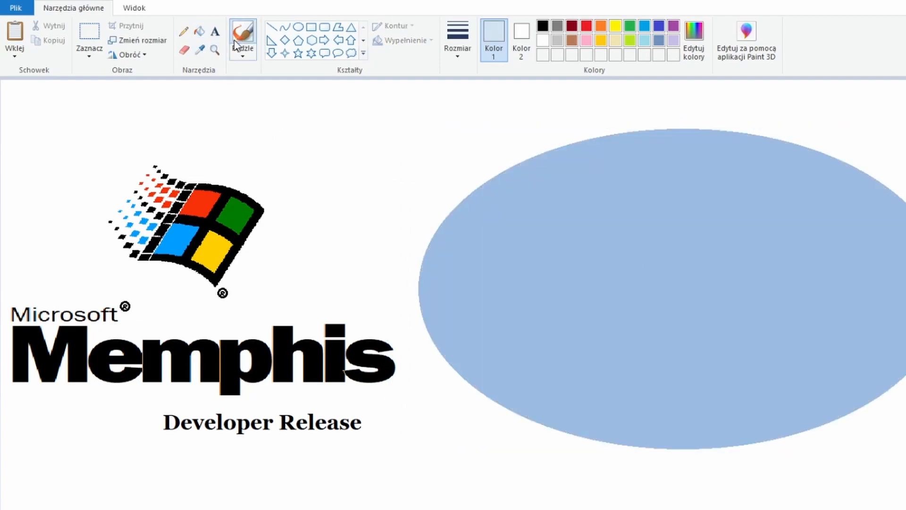
Spray whitish cloud patches across the light blue ellipse with the airbrush, undoing one misplaced stroke.
click(242, 42)
click(245, 59)
click(294, 102)
click(458, 47)
click(476, 151)
mouse_move(756, 235)
mouse_down()
mouse_move(758, 225)
mouse_move(849, 265)
mouse_up()
drag(878, 285, 897, 312)
drag(596, 194, 542, 225)
mouse_move(689, 266)
mouse_down()
mouse_move(698, 309)
mouse_move(616, 301)
mouse_up()
mouse_move(776, 239)
mouse_down()
mouse_move(805, 223)
mouse_move(836, 269)
mouse_up()
drag(754, 296, 731, 340)
key(ctrl+z)
mouse_move(720, 294)
mouse_down()
mouse_move(713, 308)
mouse_move(639, 332)
mouse_up()
mouse_move(593, 193)
mouse_down()
mouse_move(612, 200)
mouse_move(601, 226)
mouse_up()
drag(892, 203, 902, 209)
Spray pale green patches among the clouds on the ellipse.
click(200, 50)
click(902, 113)
mouse_move(746, 305)
mouse_down()
mouse_move(765, 261)
mouse_move(838, 289)
mouse_up()
mouse_move(869, 233)
mouse_down()
mouse_move(876, 223)
mouse_move(892, 243)
mouse_up()
mouse_move(611, 246)
mouse_down()
mouse_move(711, 337)
mouse_move(642, 314)
mouse_move(717, 350)
mouse_up()
drag(872, 294, 895, 298)
Place the Memphis logo over the clouded ellipse with its white background transparent.
click(89, 56)
click(106, 93)
mouse_move(348, 164)
mouse_down()
mouse_move(374, 217)
mouse_move(105, 141)
mouse_up()
mouse_move(279, 282)
mouse_down()
mouse_move(742, 273)
mouse_move(759, 256)
mouse_up()
drag(370, 509, 884, 136)
click(220, 119)
Move the finished ellipse artwork left toward the middle of the canvas.
click(89, 53)
click(96, 79)
drag(378, 501, 905, 81)
drag(850, 181, 598, 204)
click(799, 237)
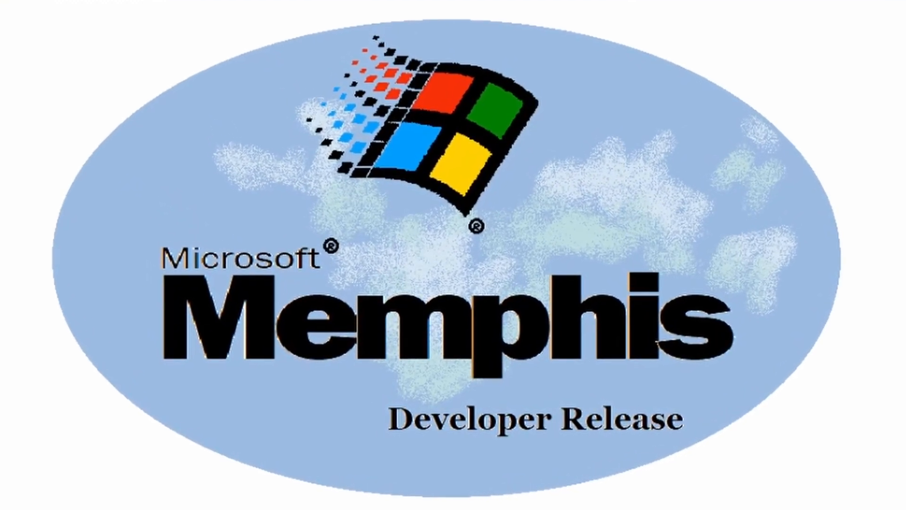
Draw a short black vertical line on the blank canvas and place a copy right of it, slightly higher.
drag(273, 142, 270, 183)
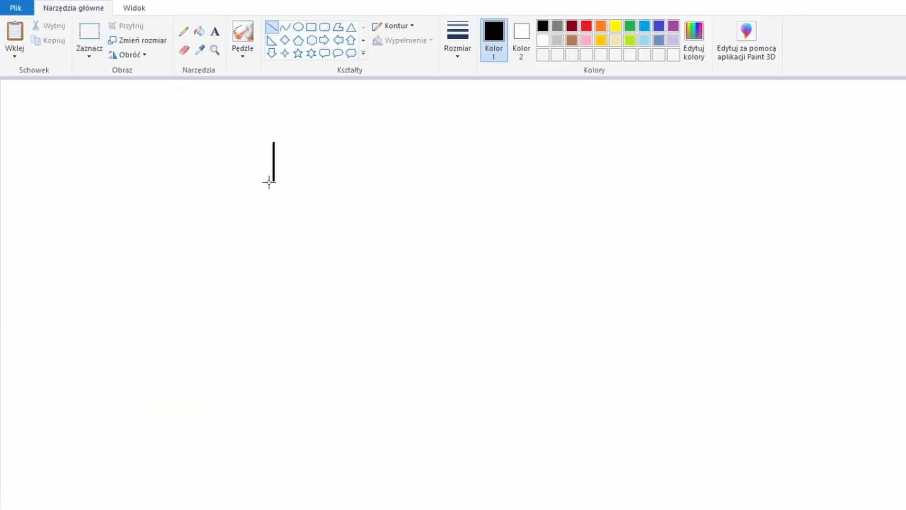
drag(325, 132, 326, 165)
key(ctrl+z)
click(90, 32)
drag(251, 135, 297, 196)
key(ctrl+c)
key(ctrl+v)
drag(24, 108, 329, 152)
Join the two vertical lines with slanted top and bottom edges and fill the shape black.
click(270, 26)
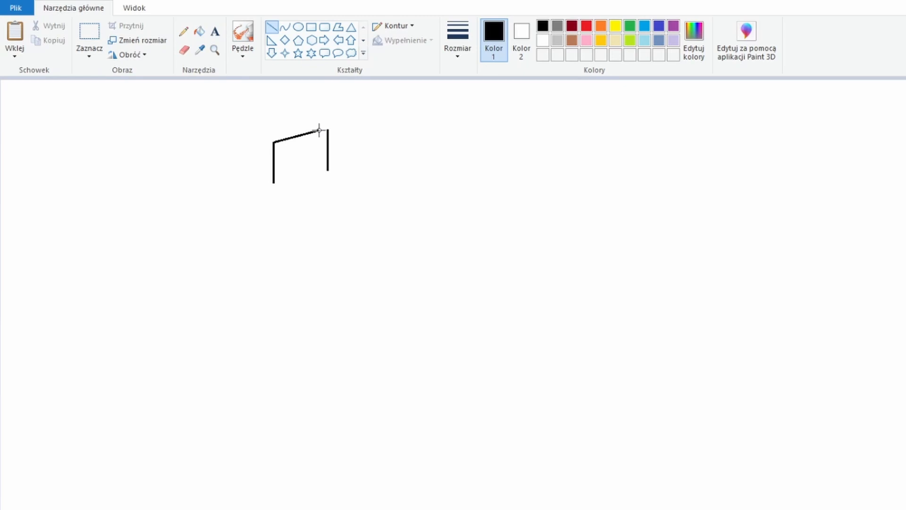
drag(282, 180, 273, 183)
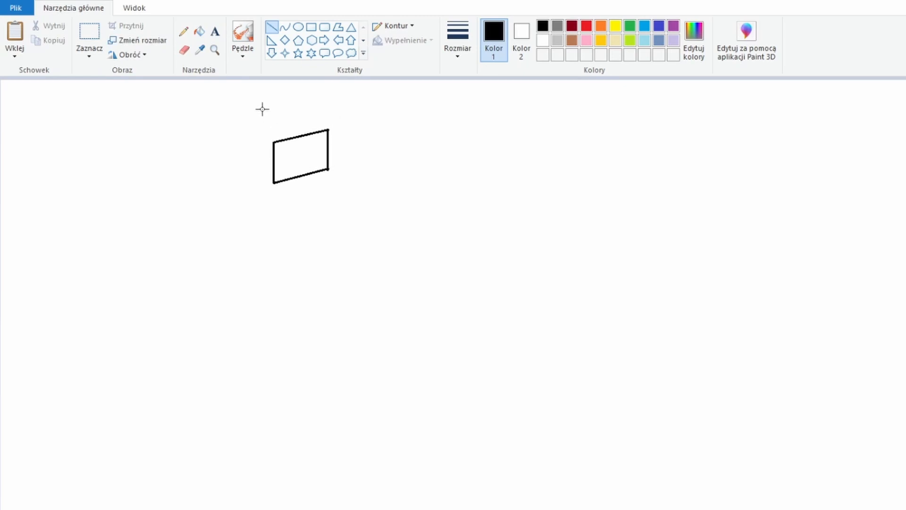
click(199, 32)
click(295, 153)
Copy the slanted black block and place the duplicate directly below the first.
click(90, 32)
drag(235, 109, 339, 183)
key(ctrl+c)
key(ctrl+v)
drag(60, 133, 292, 240)
Narrow the second block by cutting off its left edge with a white line and filling the sliver white.
click(272, 27)
key(ctrl+z)
drag(283, 189, 284, 253)
click(200, 31)
right_click(278, 215)
mouse_move(283, 184)
mouse_down()
mouse_move(341, 238)
mouse_move(310, 215)
mouse_up()
click(229, 212)
Add a third slanted block below the second and trim its left edge.
key(ctrl+v)
mouse_move(34, 114)
mouse_down()
mouse_move(306, 264)
mouse_move(324, 293)
mouse_move(311, 335)
mouse_up()
click(268, 31)
click(89, 33)
drag(283, 257, 310, 273)
click(302, 168)
Add a fourth slanted black block below the third.
key(ctrl+v)
drag(86, 122, 316, 305)
key(ctrl+z)
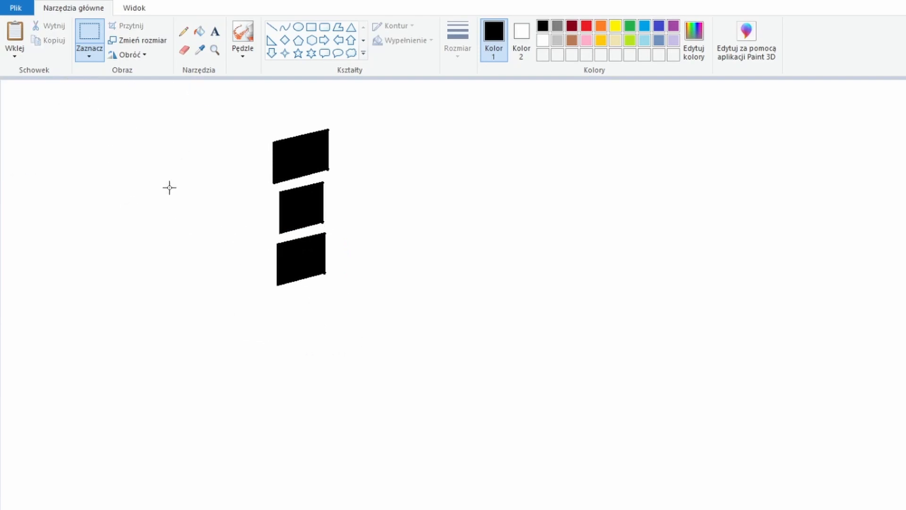
key(ctrl+y)
key(ctrl+z)
key(ctrl+z)
key(ctrl+y)
key(ctrl+y)
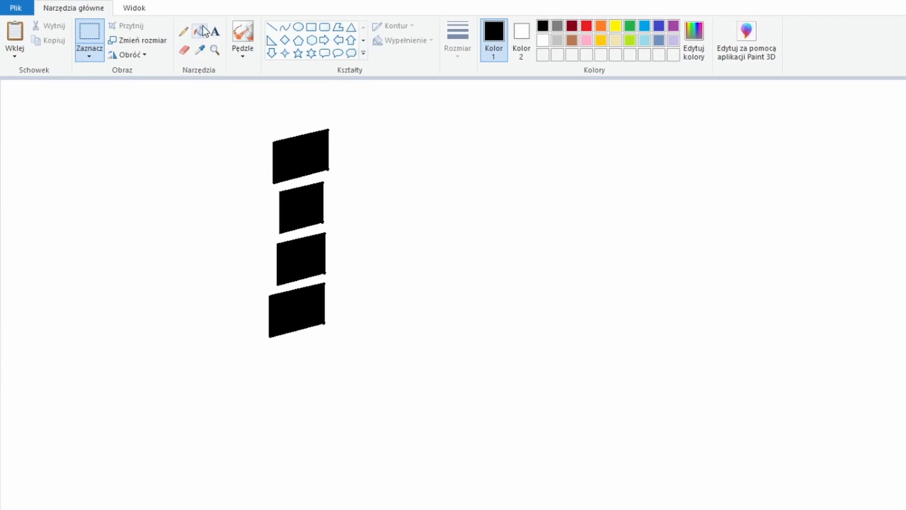
Cut a strip off the fourth block's left edge with a white line and fill the strip white.
click(271, 26)
drag(258, 355, 258, 359)
click(248, 344)
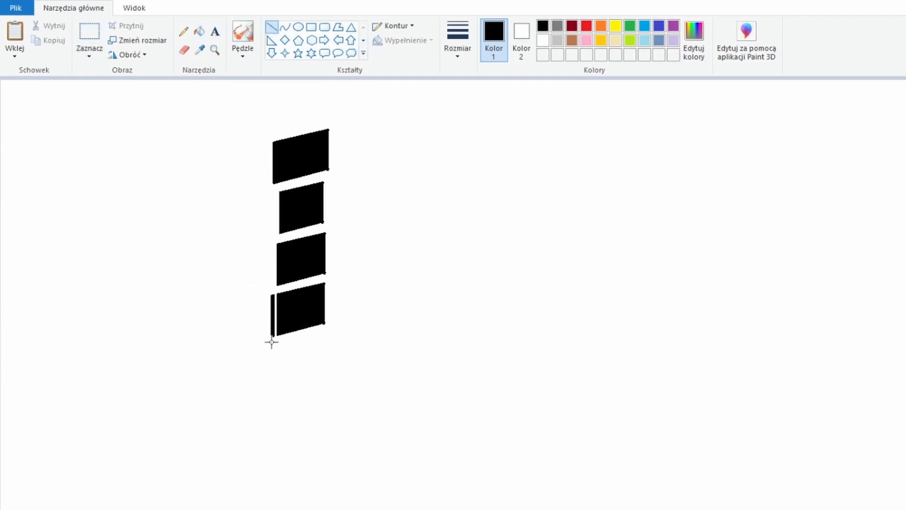
click(199, 31)
right_click(273, 315)
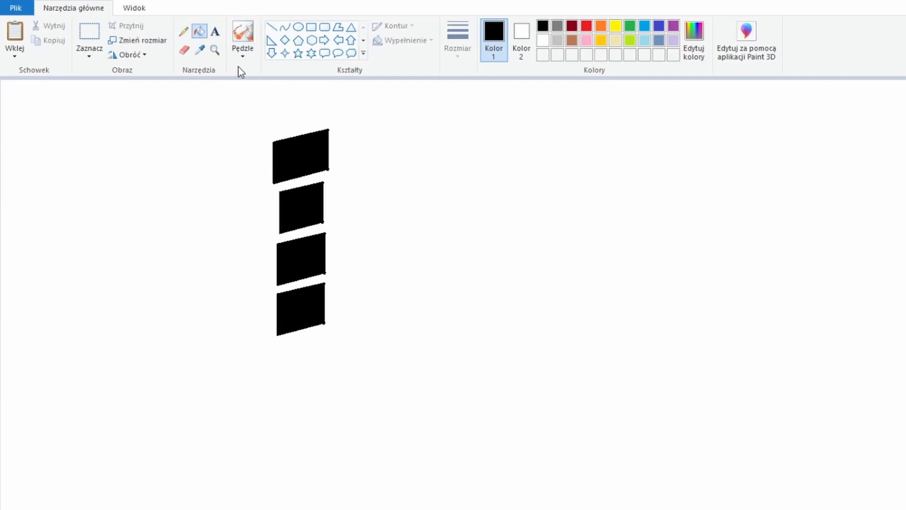
Paste another slanted black block, trim a strip off its top edge in white, and place it fifth at the bottom of the column.
key(ctrl+v)
mouse_move(71, 127)
mouse_down()
mouse_move(441, 316)
mouse_move(475, 292)
mouse_up()
click(271, 27)
click(199, 31)
right_click(434, 300)
click(89, 31)
drag(384, 279, 502, 352)
drag(425, 331, 291, 373)
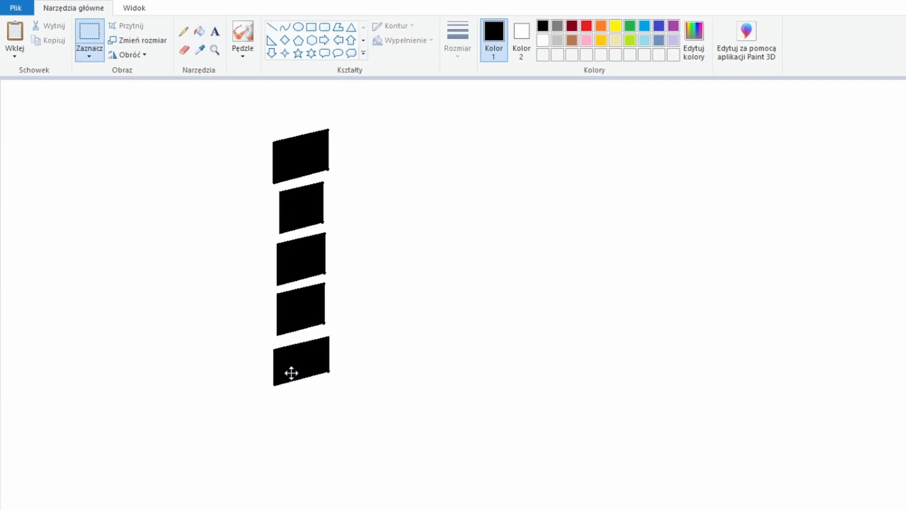
Copy the whole five-block column and place the duplicate just to the left of the original.
click(218, 283)
drag(214, 114, 358, 399)
key(ctrl+c)
key(ctrl+v)
mouse_move(48, 254)
mouse_down()
mouse_move(200, 298)
mouse_move(201, 285)
mouse_move(253, 328)
mouse_up()
Draw white cutting lines along both sides of the copied column's three middle blocks and along its top block's left and upper edges.
click(271, 27)
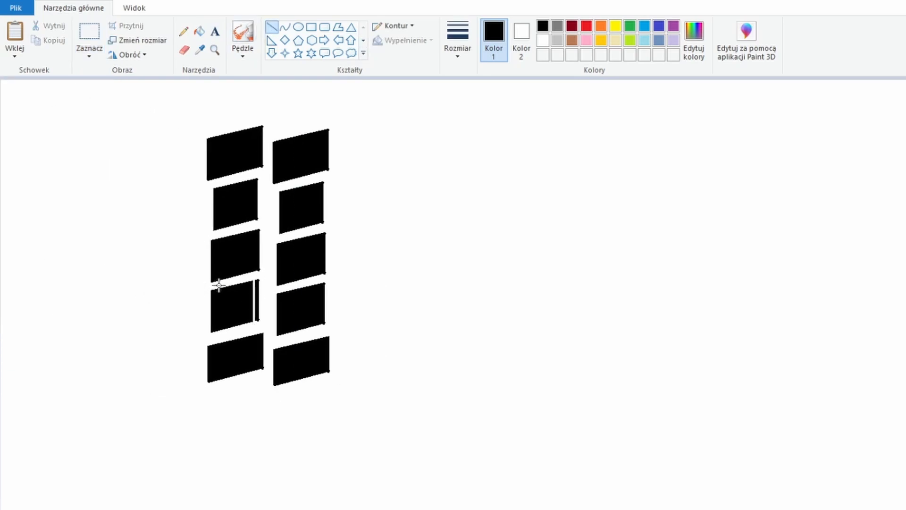
mouse_move(218, 235)
mouse_down()
mouse_move(215, 284)
mouse_move(253, 177)
mouse_move(215, 218)
mouse_move(218, 262)
mouse_up()
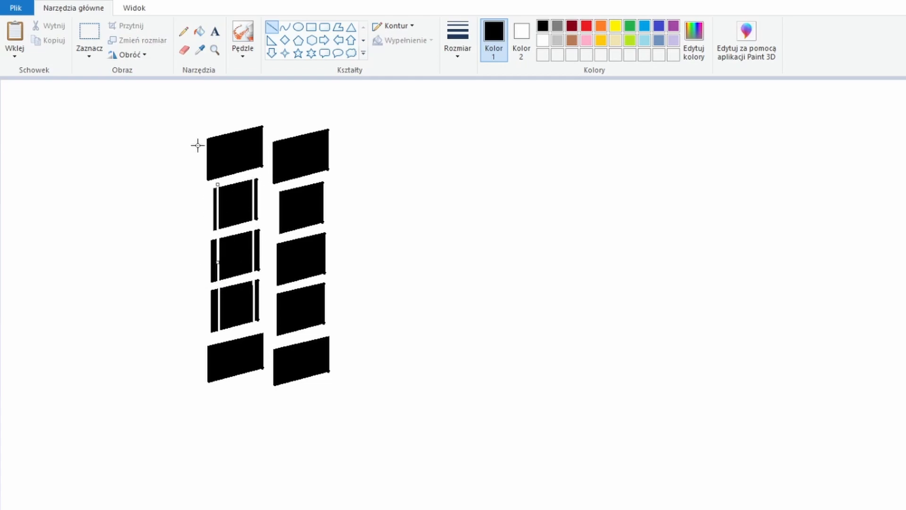
drag(208, 137, 208, 182)
drag(202, 143, 276, 125)
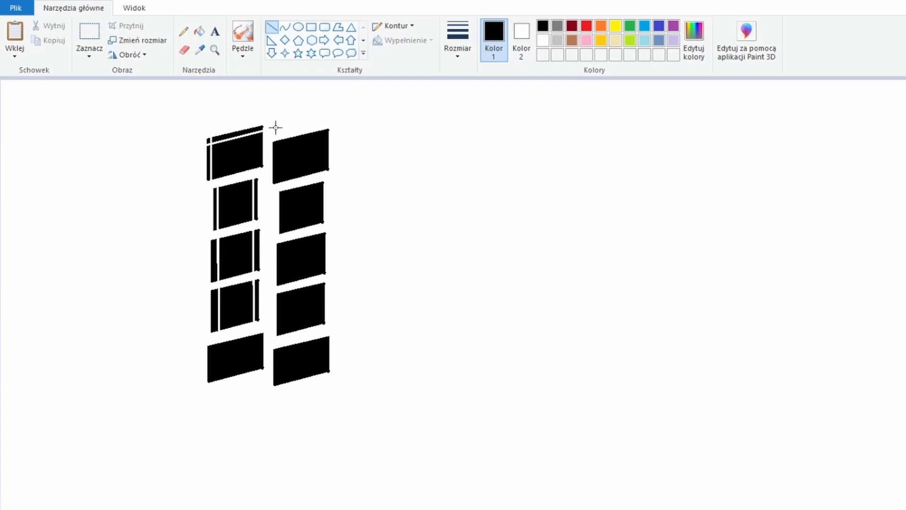
Fill the cut-off slivers around the copied column's top four blocks with white.
click(199, 31)
right_click(214, 309)
right_click(213, 260)
right_click(216, 212)
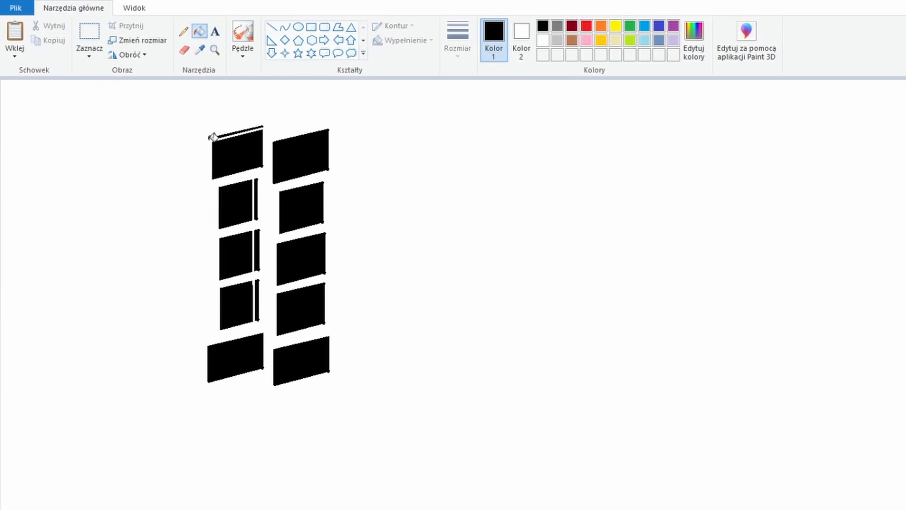
right_click(212, 138)
right_click(256, 199)
right_click(258, 250)
right_click(257, 301)
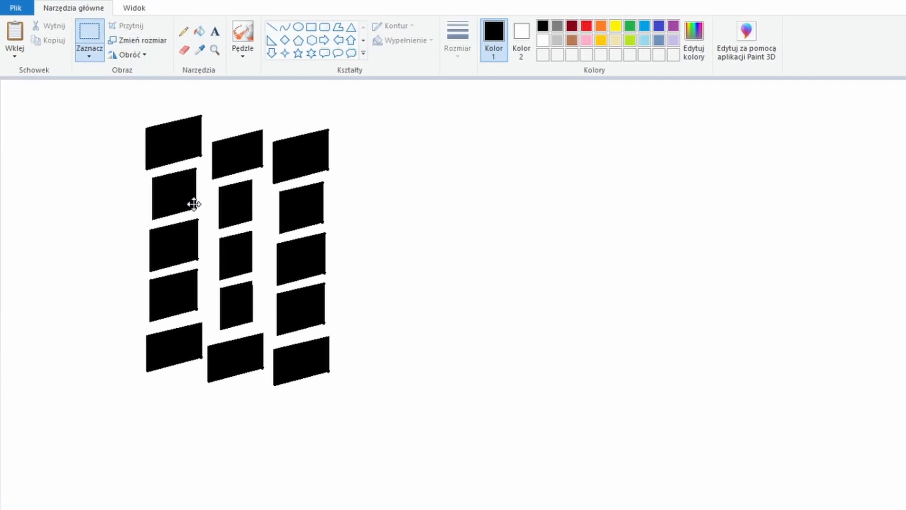
Draw white cutting lines across the new leftmost column's top block and around its three middle blocks to make them smaller.
click(272, 28)
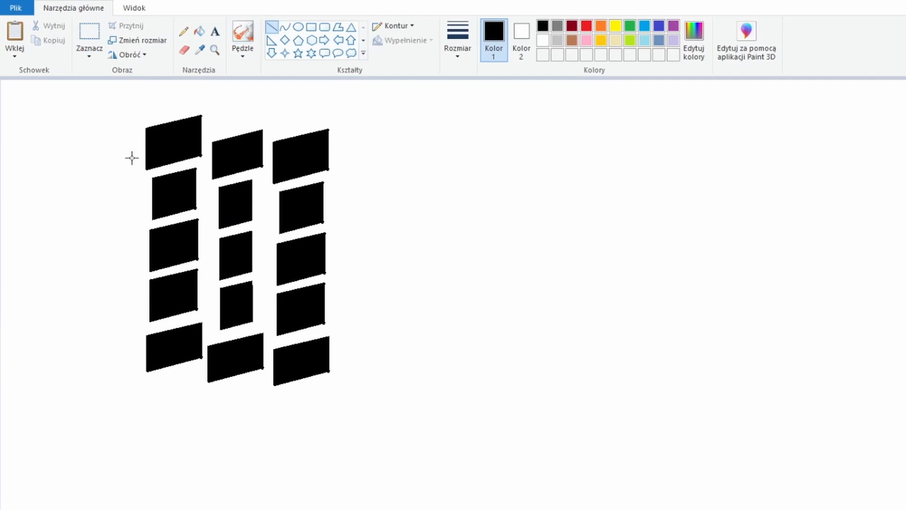
drag(143, 165, 206, 146)
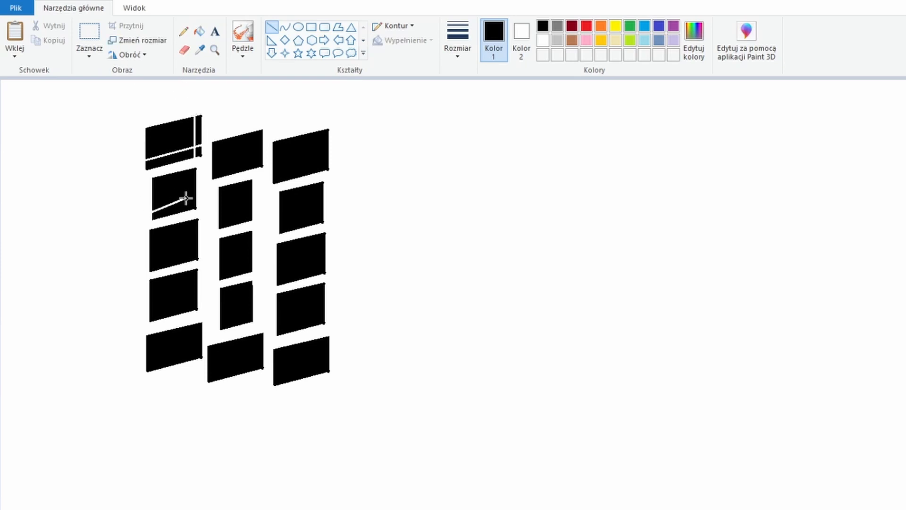
drag(161, 173, 160, 324)
mouse_move(189, 166)
mouse_down()
mouse_move(189, 317)
mouse_move(203, 297)
mouse_up()
mouse_move(148, 283)
mouse_down()
mouse_move(197, 274)
mouse_move(198, 256)
mouse_up()
drag(145, 234, 201, 222)
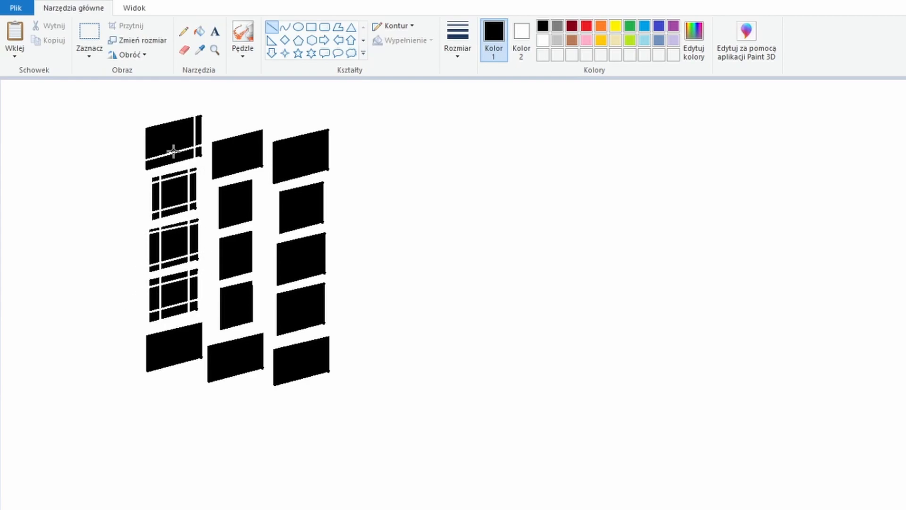
Fill the black slivers cut off the leftmost column's top four blocks with white.
click(199, 31)
right_click(198, 128)
right_click(188, 155)
right_click(193, 185)
right_click(186, 209)
right_click(160, 176)
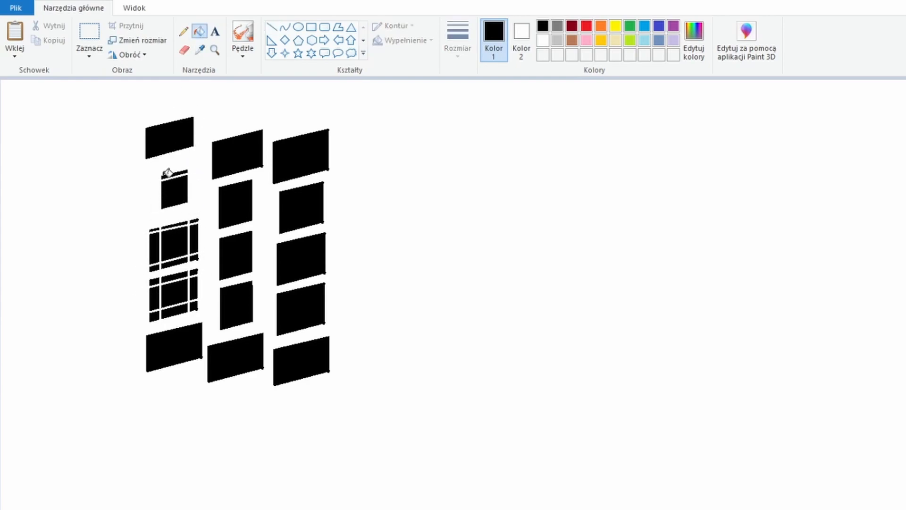
right_click(157, 236)
right_click(175, 265)
right_click(194, 241)
right_click(194, 293)
right_click(174, 314)
right_click(154, 300)
right_click(162, 278)
drag(67, 221, 91, 230)
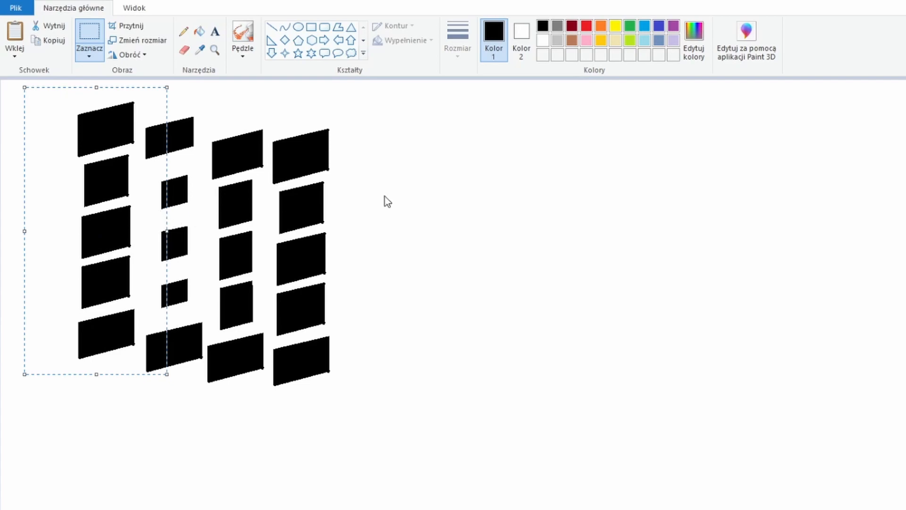
click(304, 135)
key(ctrl+z)
Copy the leftmost column with the small middle blocks and place the duplicate to its left as a fourth column.
click(91, 35)
drag(121, 108, 205, 387)
key(ctrl+c)
key(ctrl+v)
drag(44, 275, 98, 293)
Draw white cutting lines along the left and upper edges of the two leftmost columns' bottom blocks and the leftmost column's top block.
click(273, 28)
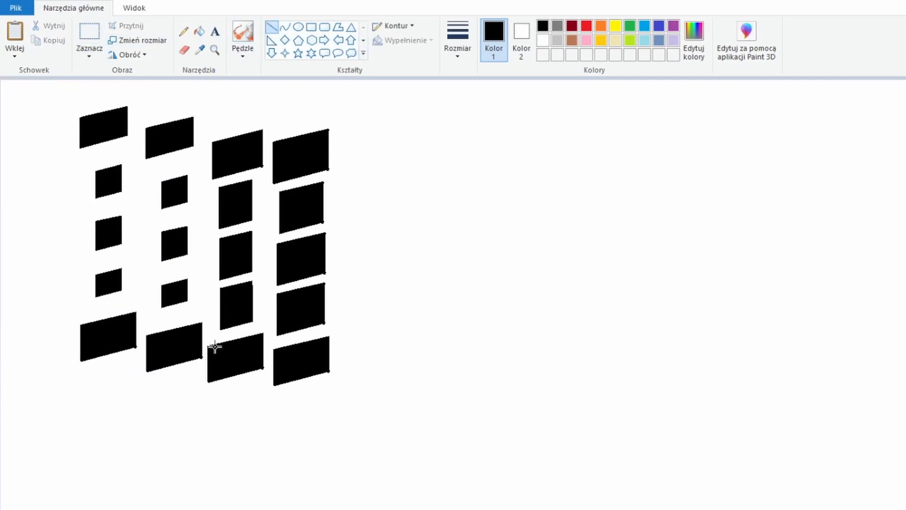
drag(154, 330, 209, 323)
drag(93, 314, 92, 367)
mouse_move(80, 329)
mouse_down()
mouse_move(93, 367)
mouse_move(142, 320)
mouse_move(87, 328)
mouse_move(140, 316)
mouse_up()
key(ctrl+z)
key(ctrl+z)
key(ctrl+z)
click(119, 288)
drag(96, 120, 140, 106)
Fill the slivers cut off the two leftmost columns' bottom blocks and the leftmost top block with white.
click(199, 31)
right_click(101, 113)
right_click(87, 341)
right_click(111, 318)
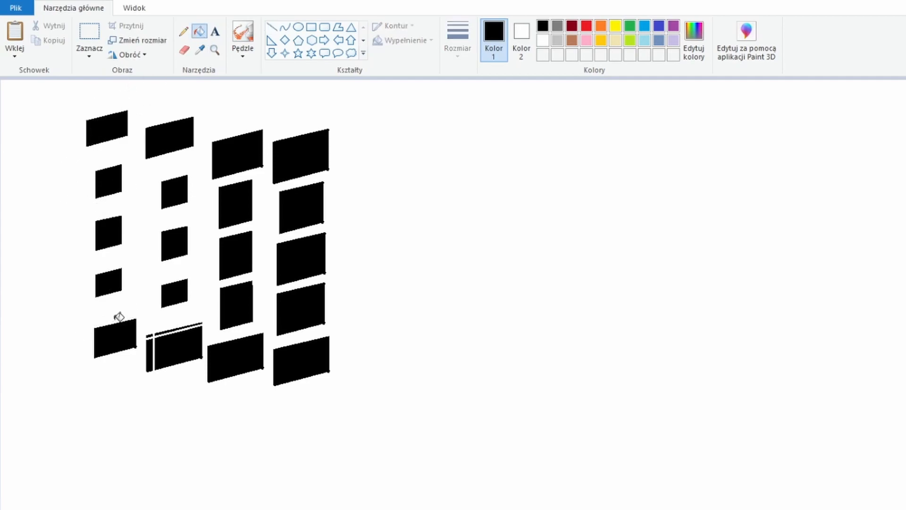
right_click(149, 354)
Select the rightmost column of blocks and shift it slightly down.
click(89, 33)
drag(358, 397, 268, 85)
drag(300, 217, 303, 229)
Select the whole block grid, move it right and down, and narrow it horizontally.
drag(53, 433, 372, 59)
mouse_move(192, 267)
mouse_down()
mouse_move(230, 259)
mouse_move(342, 294)
mouse_up()
drag(522, 285, 475, 285)
Sample an amber colour and fill the seven blocks running diagonally from the first column's middle up to the fourth column's top.
click(200, 49)
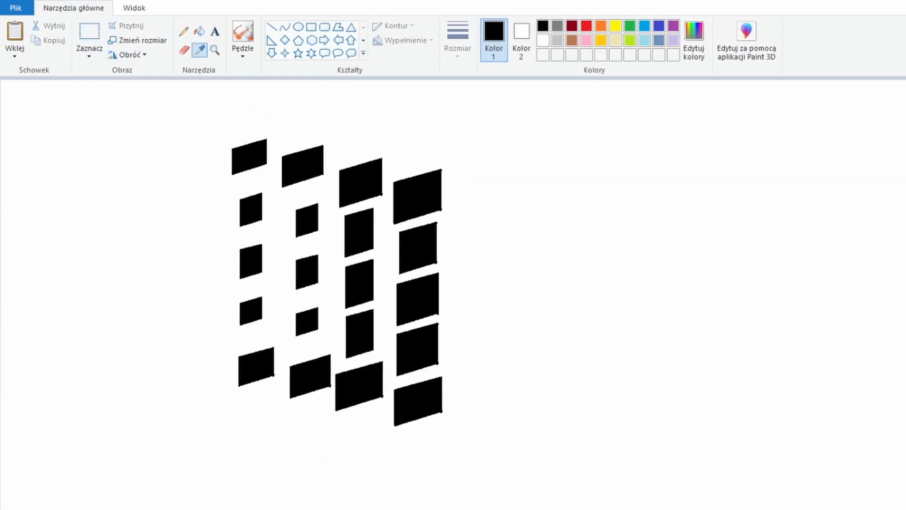
click(21, 114)
click(360, 183)
click(307, 220)
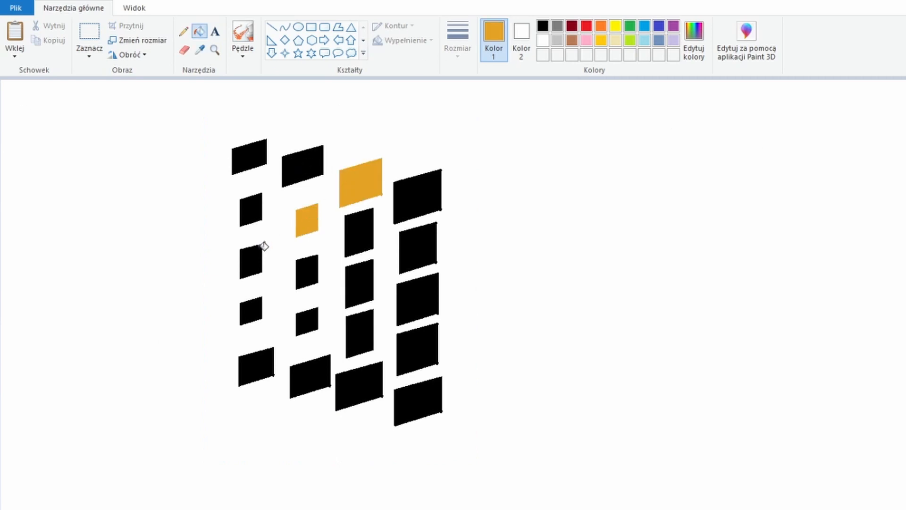
click(255, 262)
click(251, 311)
click(307, 272)
click(360, 231)
click(406, 180)
Draw amber diagonals across the upper-left corners of the first black block below the amber ones in each column.
click(272, 27)
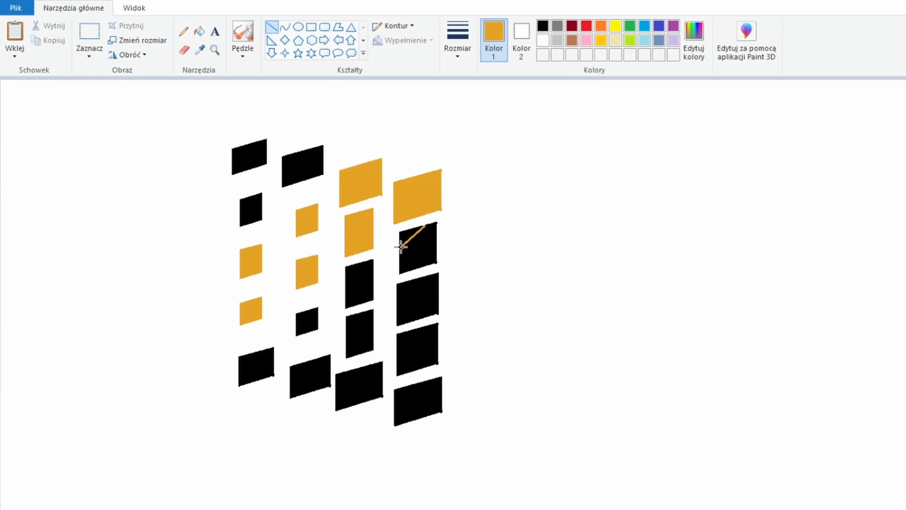
drag(347, 274, 348, 273)
click(284, 248)
drag(300, 312, 296, 319)
click(296, 275)
click(271, 282)
drag(240, 363, 240, 364)
click(148, 338)
Fill the rest of the diagonally split blocks and the rightmost column's third block with green.
click(199, 31)
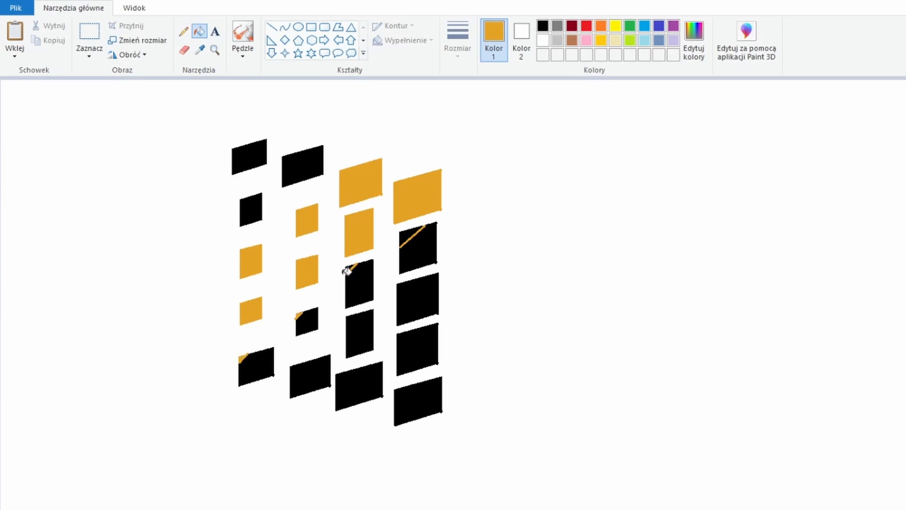
click(360, 286)
click(418, 250)
click(309, 322)
click(256, 367)
click(418, 305)
Sample a blue colour and fill the five remaining black blocks in the lower part of the grid.
click(199, 50)
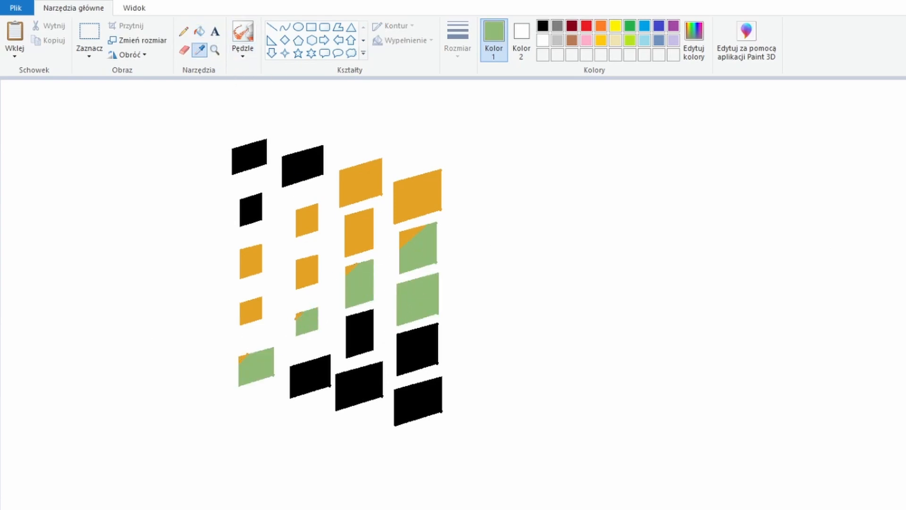
click(905, 226)
click(415, 399)
click(415, 351)
click(360, 336)
click(357, 386)
click(302, 376)
Sample a light orange and fill the three remaining black blocks at the grid's upper left with it.
click(200, 50)
click(905, 227)
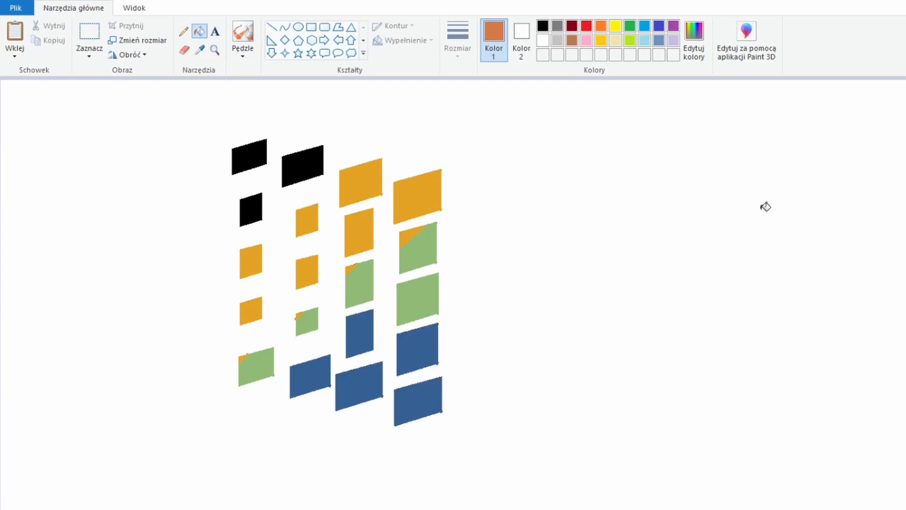
click(307, 169)
click(252, 157)
click(254, 207)
Sample a darker reddish orange and refill the three upper-left blocks with it.
click(904, 226)
click(306, 169)
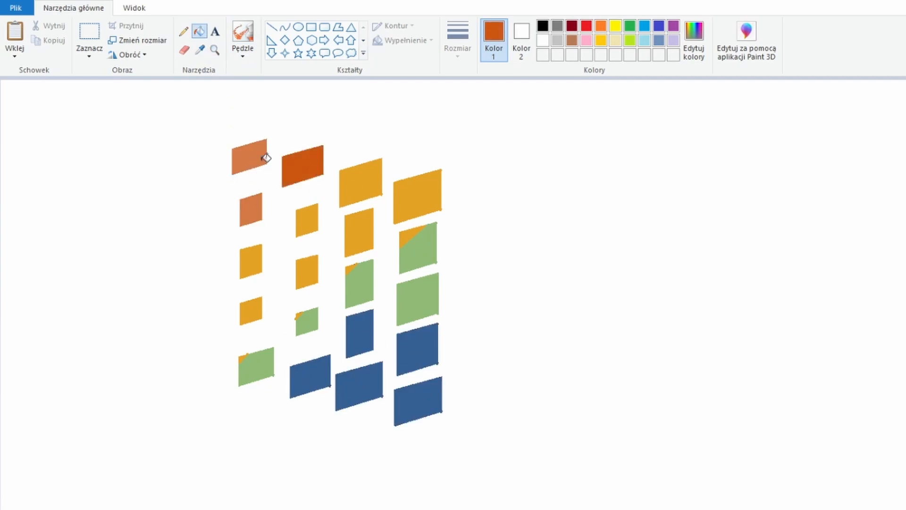
click(252, 158)
click(253, 207)
Sample a slightly darker green and refill the green blocks with it.
click(200, 50)
click(905, 227)
click(200, 50)
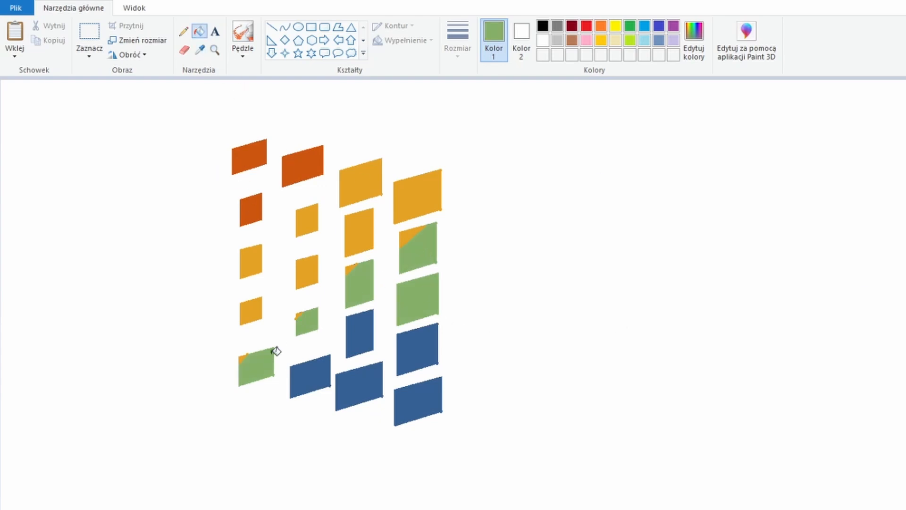
Select the whole coloured grid, scale it down to about half its width, and move it to the left part of the canvas.
click(93, 34)
mouse_move(209, 457)
mouse_down()
mouse_move(487, 130)
mouse_move(492, 96)
mouse_up()
drag(493, 276, 475, 283)
click(201, 33)
click(99, 41)
mouse_move(479, 434)
mouse_down()
mouse_move(145, 105)
mouse_move(483, 437)
mouse_move(333, 321)
mouse_up()
drag(297, 302, 262, 364)
click(205, 31)
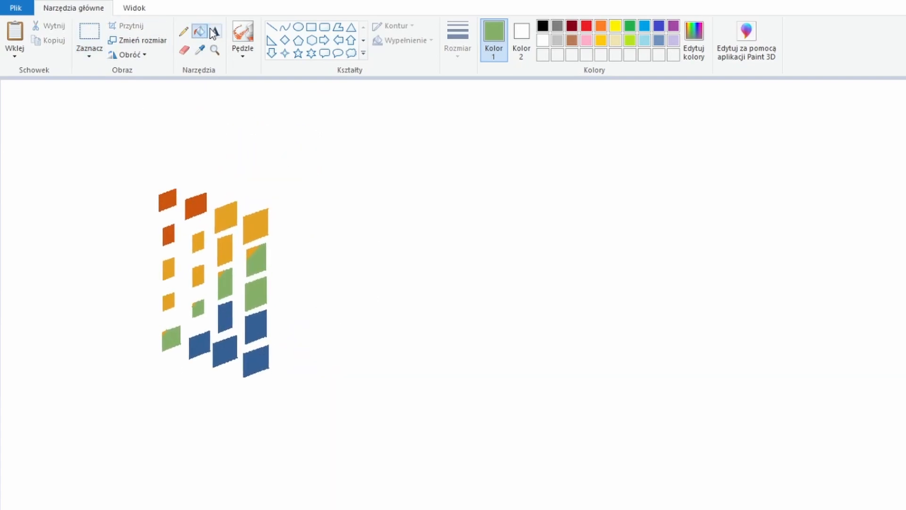
Add the text "Neptune" to the right of the logo and colour it black.
click(215, 31)
click(289, 281)
text(Neptune)
key(ctrl+a)
click(305, 31)
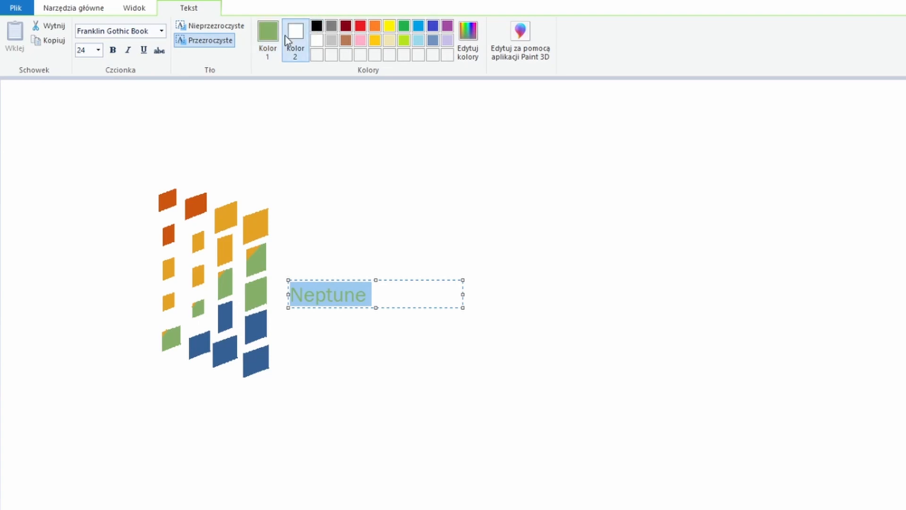
click(268, 38)
click(316, 25)
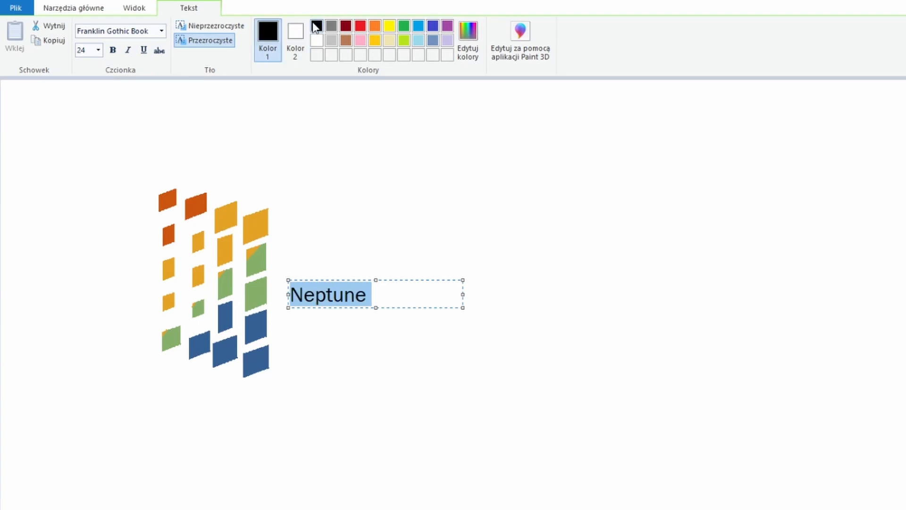
Set the "Neptune" text size to 112, enlarge its text box, and move it up beside the logo.
click(95, 53)
text(112)
key(Return)
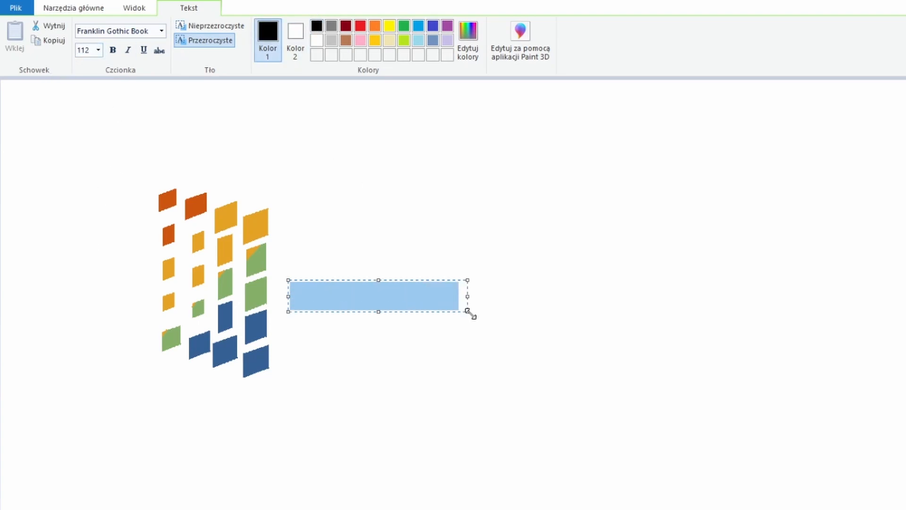
drag(465, 310, 816, 462)
drag(431, 280, 432, 219)
Change "Neptune" to Franklin Gothic Heavy at size 136 and place it beside the logo.
click(113, 31)
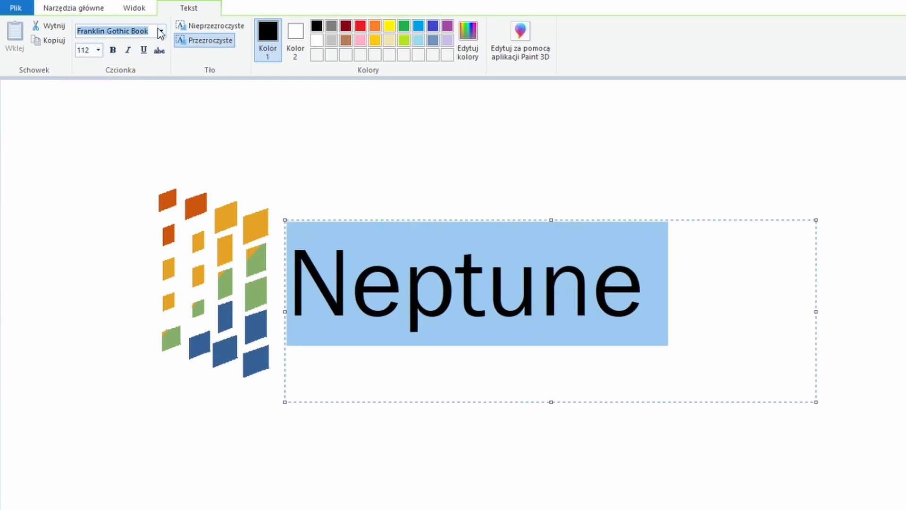
click(118, 450)
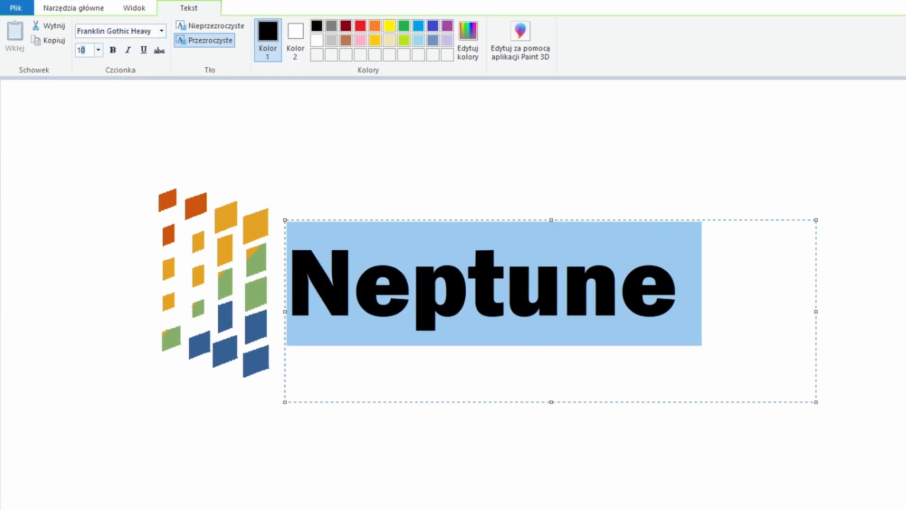
text(136)
key(Return)
drag(430, 221, 430, 238)
click(163, 207)
Add the text "Microsoft" in Franklin Gothic Book at size 48 and place it directly above "Neptune".
click(291, 245)
click(95, 50)
text(48)
key(Return)
click(163, 31)
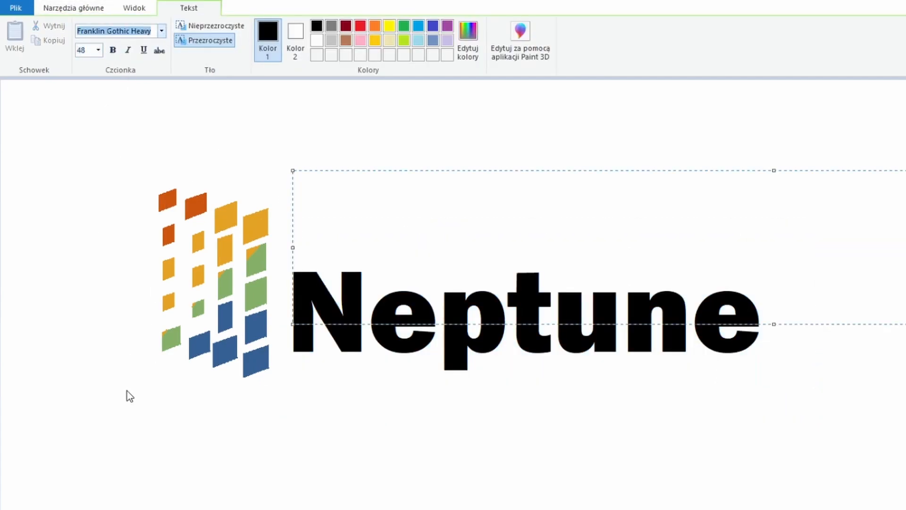
key(Return)
text(Microsoft)
drag(381, 171, 378, 226)
click(379, 170)
click(458, 209)
Draw a small black circle just after the top of "Microsoft" and add a separate letter "R" above it.
click(298, 27)
drag(454, 228, 475, 249)
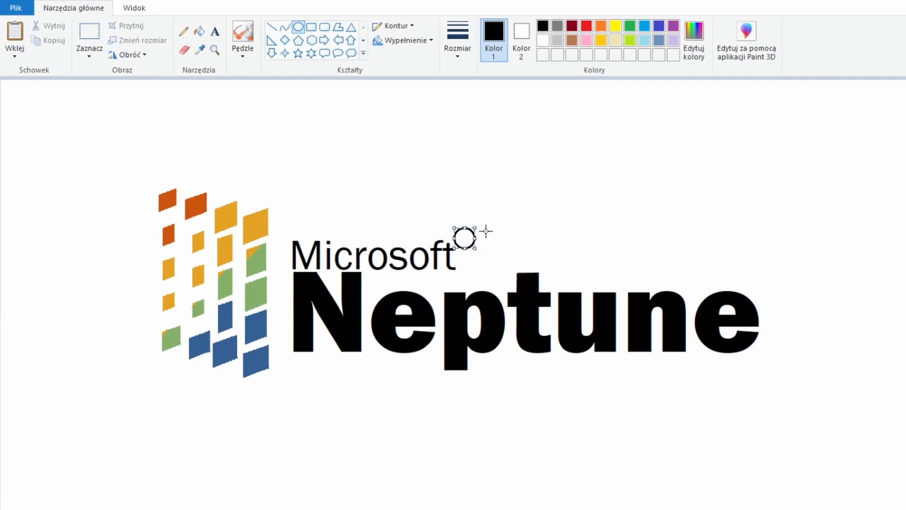
click(215, 32)
click(456, 207)
text(R)
key(ctrl+a)
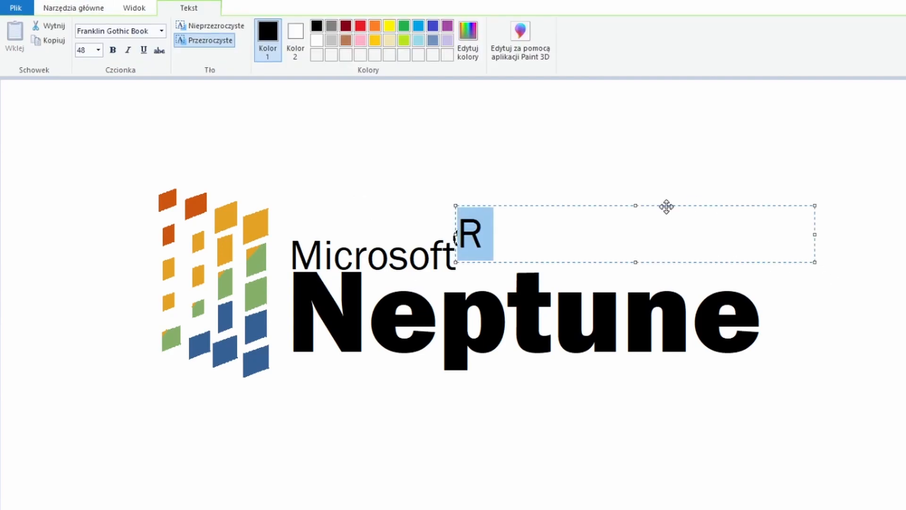
drag(677, 206, 724, 163)
click(406, 137)
Select the letter "R" and move it into the centre of the small circle to complete the registered mark.
click(94, 32)
drag(492, 154, 510, 176)
key(Down)
key(Down)
key(Down)
key(Down)
key(Down)
key(Down)
key(Down)
key(Down)
key(Down)
key(Down)
key(Down)
key(Down)
key(Down)
key(Down)
key(Down)
key(Left)
key(Left)
key(Left)
key(Left)
key(Left)
key(Left)
key(Left)
key(Left)
key(Left)
key(Left)
key(Left)
key(Left)
key(Left)
key(Left)
key(Left)
key(Down)
key(Down)
key(Down)
key(Down)
key(Down)
key(Down)
key(Down)
key(Down)
key(Down)
key(Down)
key(Down)
key(Down)
key(Down)
key(Down)
key(Down)
key(Down)
key(Down)
key(Down)
key(Down)
key(Down)
key(Left)
key(Left)
key(Left)
key(Left)
key(Left)
key(Left)
key(Left)
key(Left)
drag(456, 225, 452, 221)
click(289, 175)
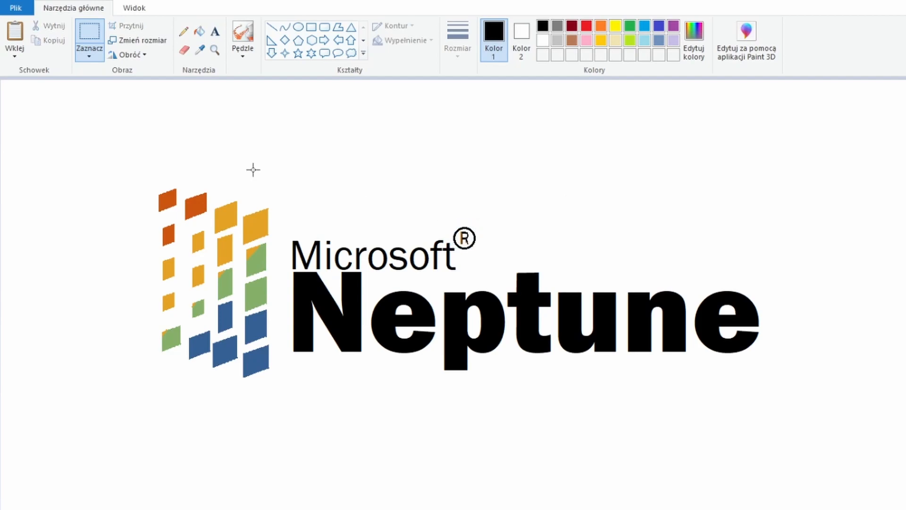